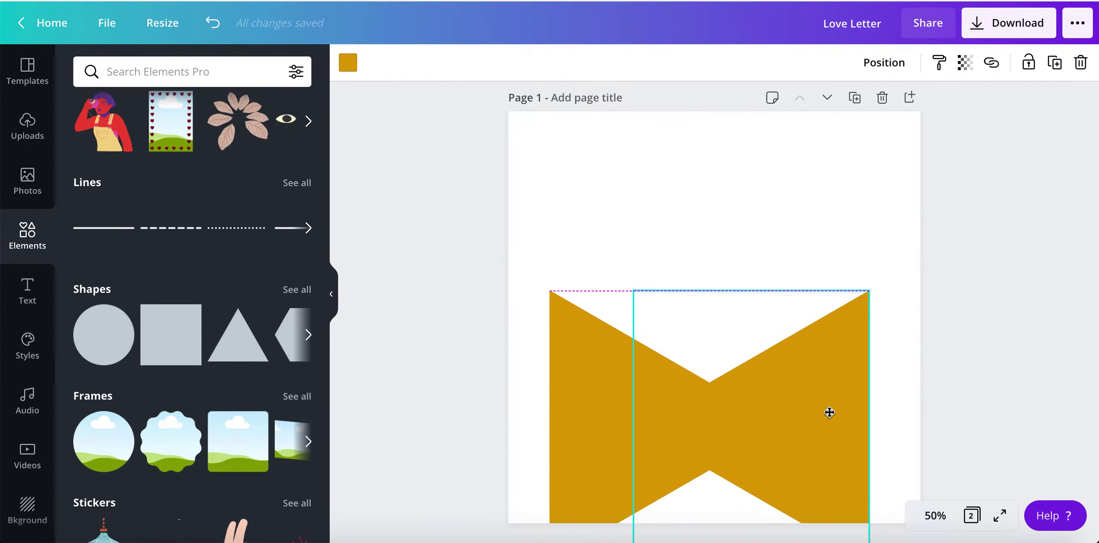
- Move both gold triangles together to the lower part of the page and enlarge them slightly to span the margins
shift+click(585, 424)
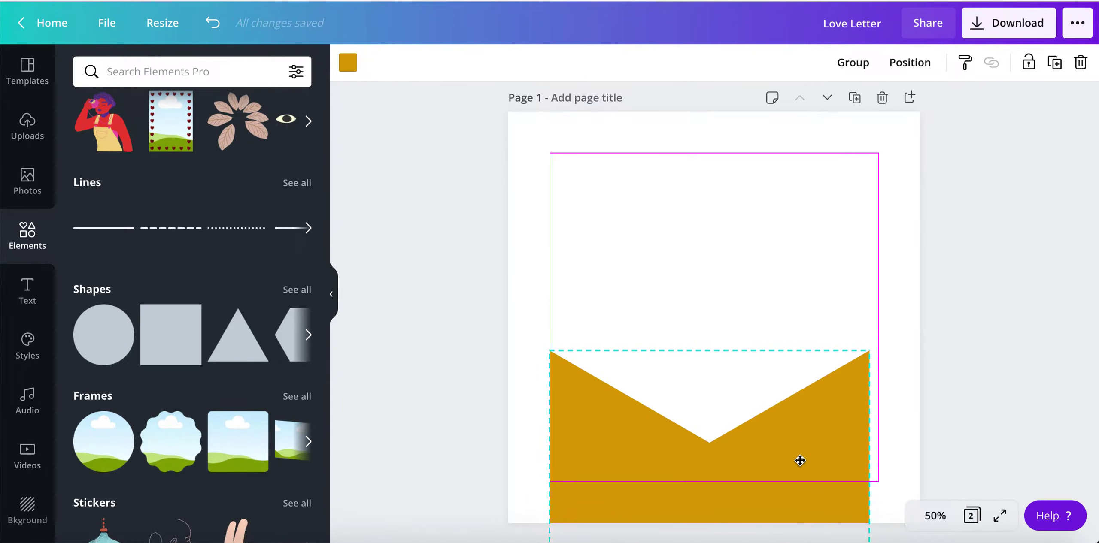
click(896, 405)
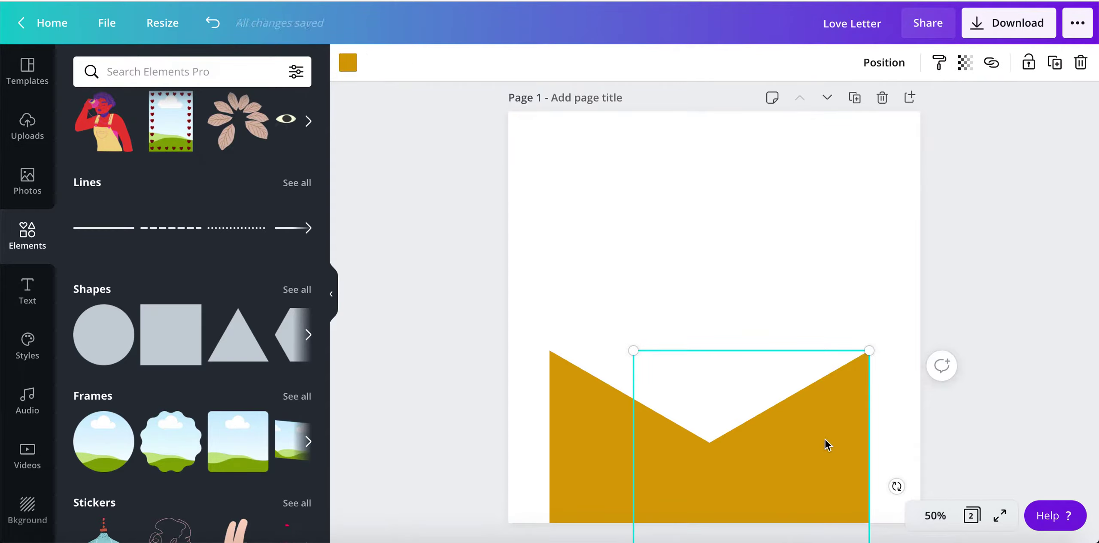
shift+click(584, 448)
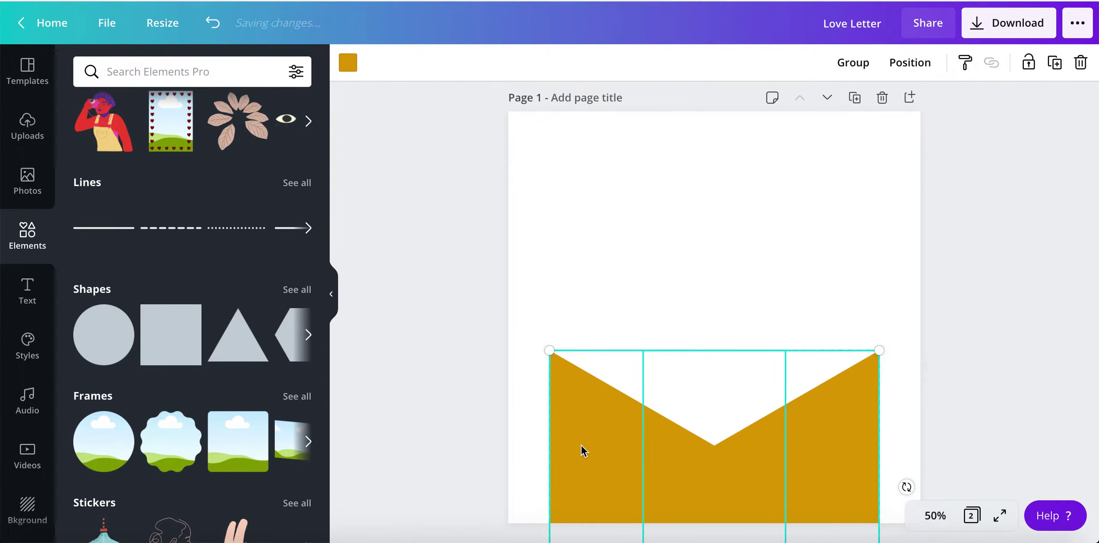
click(452, 343)
- Recolor both gold triangles with the red from the document colors
click(613, 412)
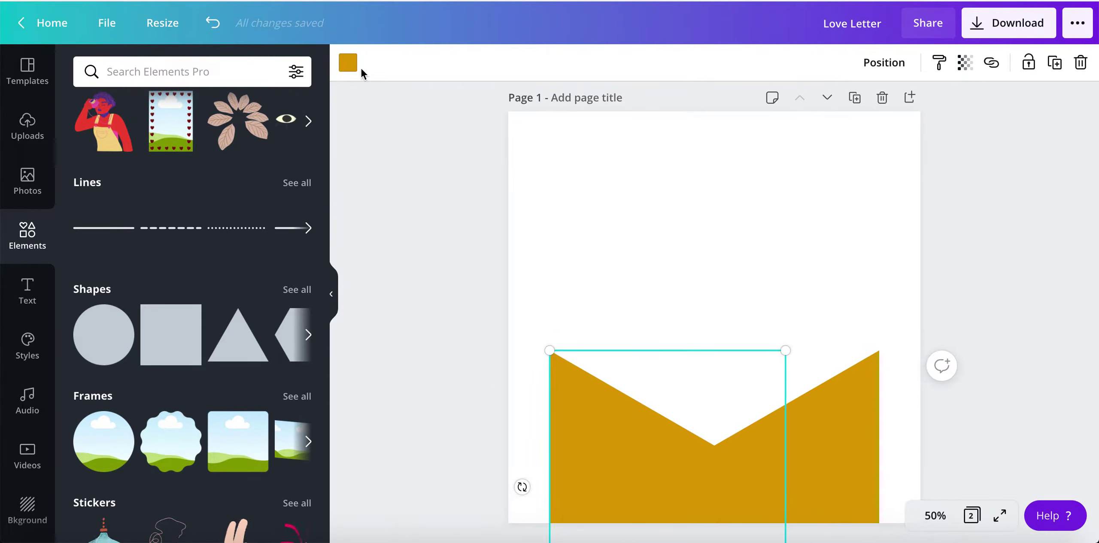
click(339, 65)
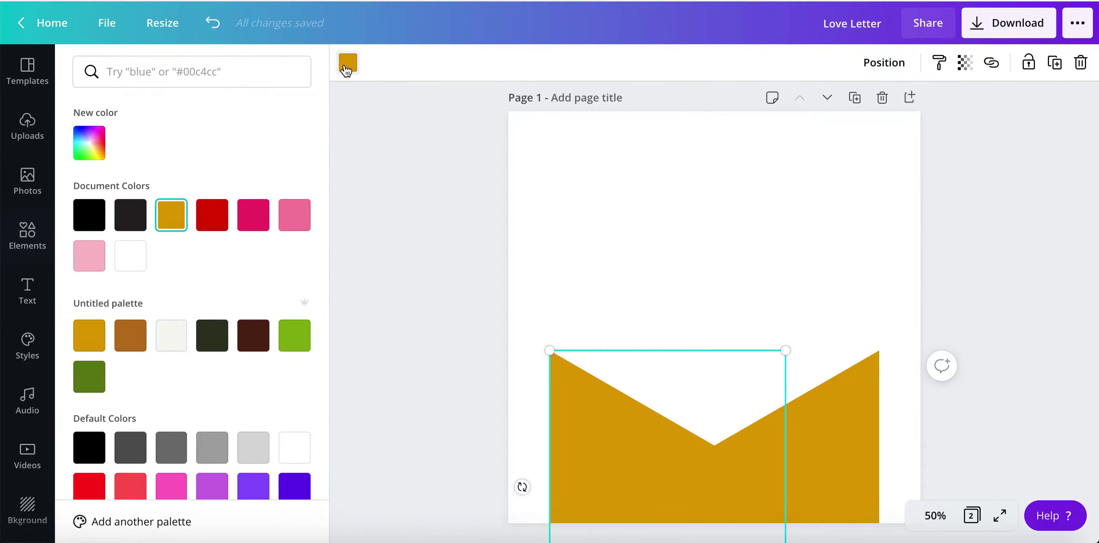
click(219, 223)
click(755, 431)
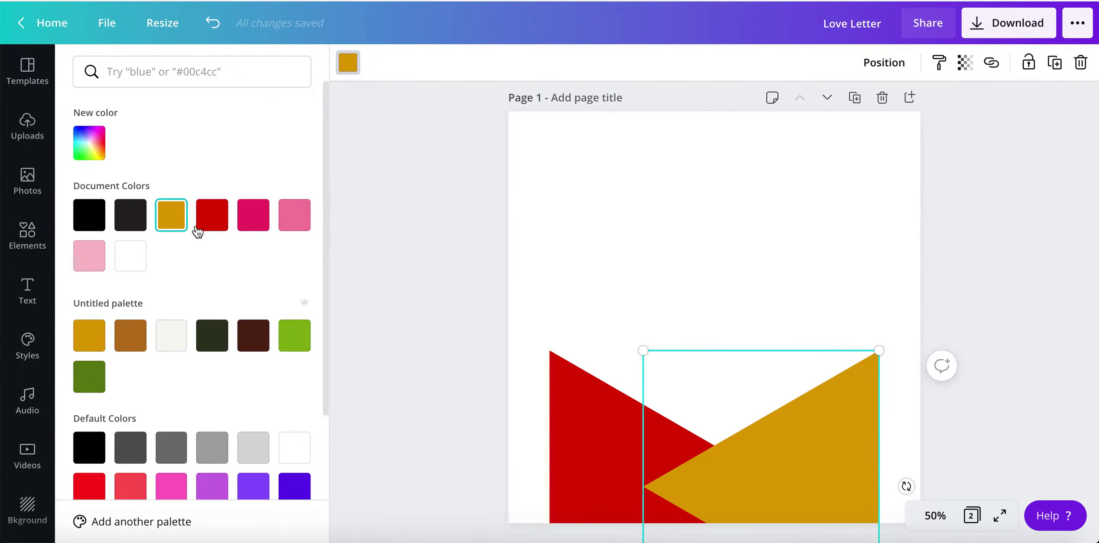
click(211, 220)
key(Escape)
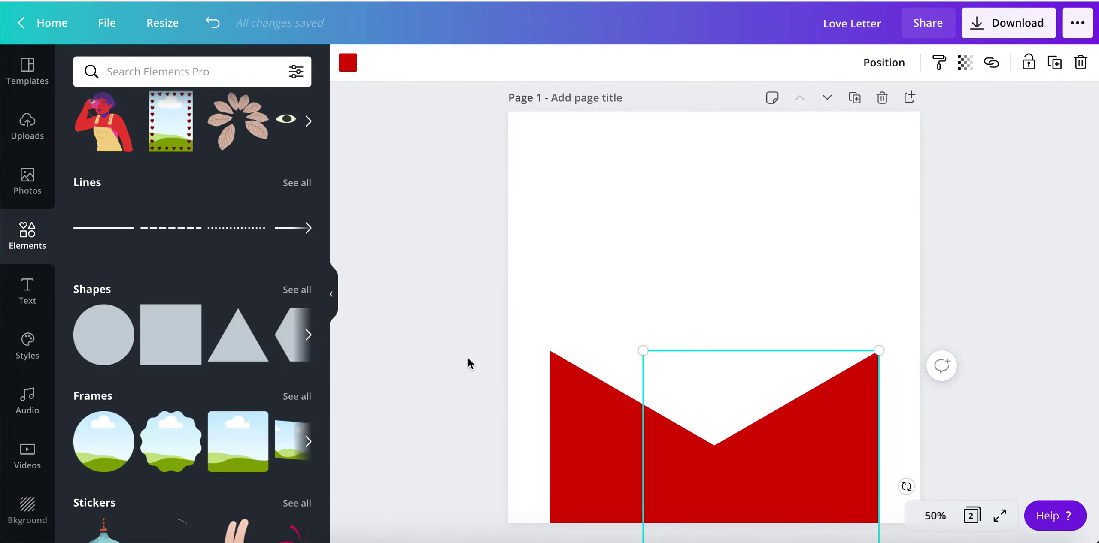
- Add a square shape, enlarge it and rotate it into a diamond standing on one corner above the red triangles
click(181, 346)
drag(713, 459, 828, 406)
drag(873, 304, 888, 302)
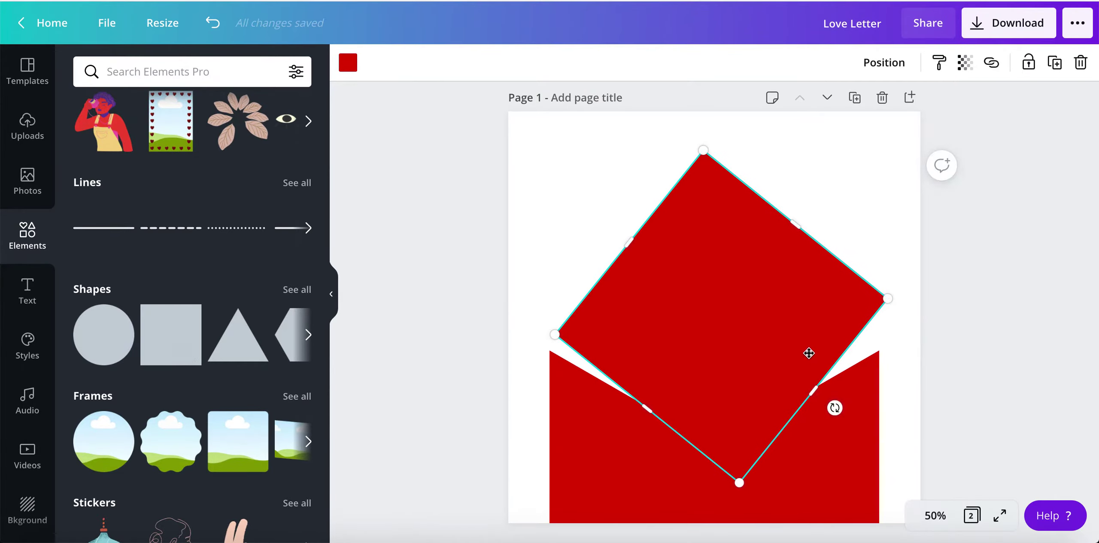
drag(806, 354, 800, 360)
drag(826, 422, 811, 439)
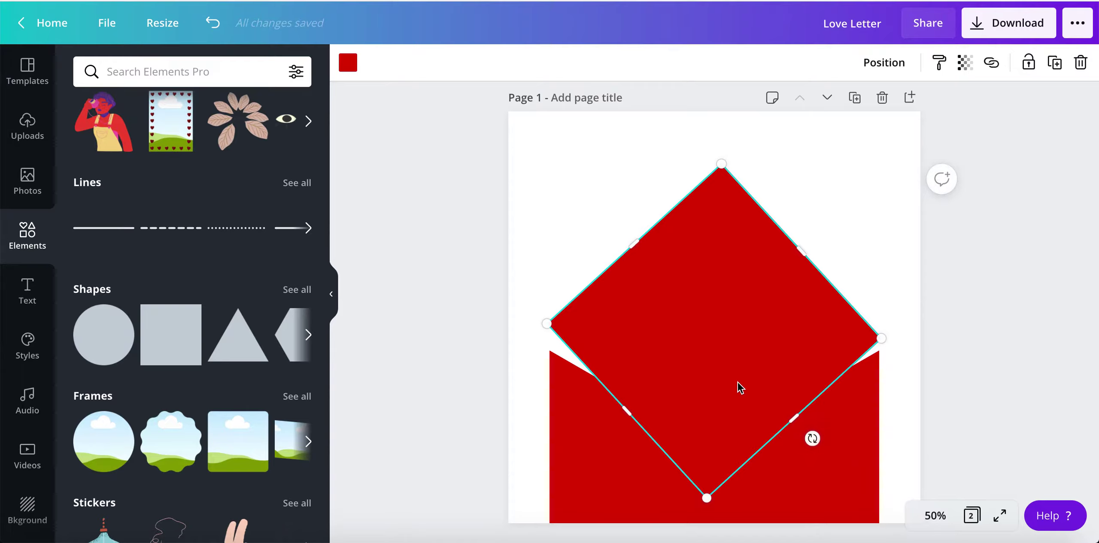
drag(738, 388, 740, 407)
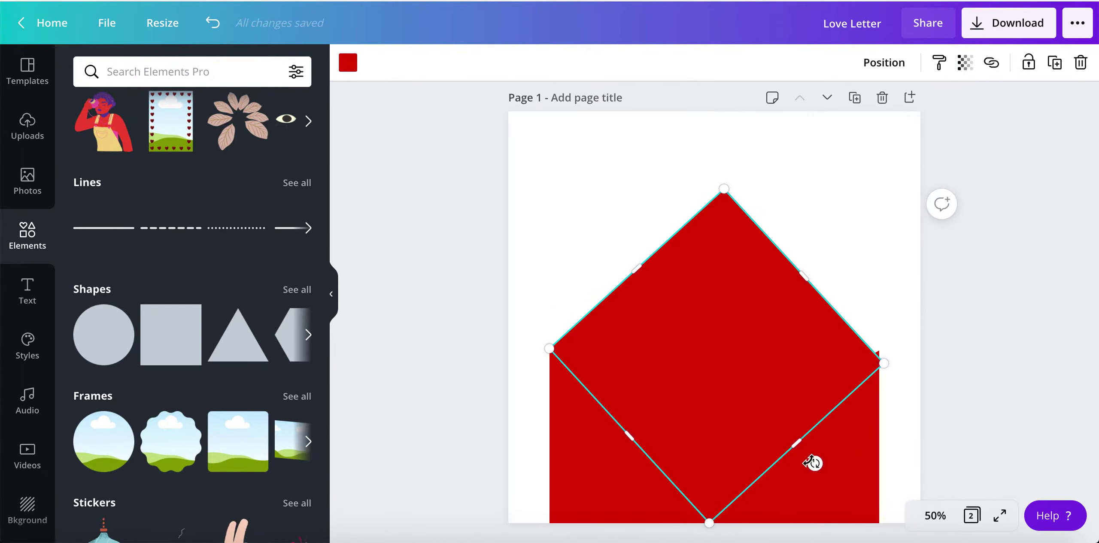
drag(814, 463, 813, 455)
- Position and scale the diamond so its side corners meet the upper outer corners of the two triangles
click(731, 415)
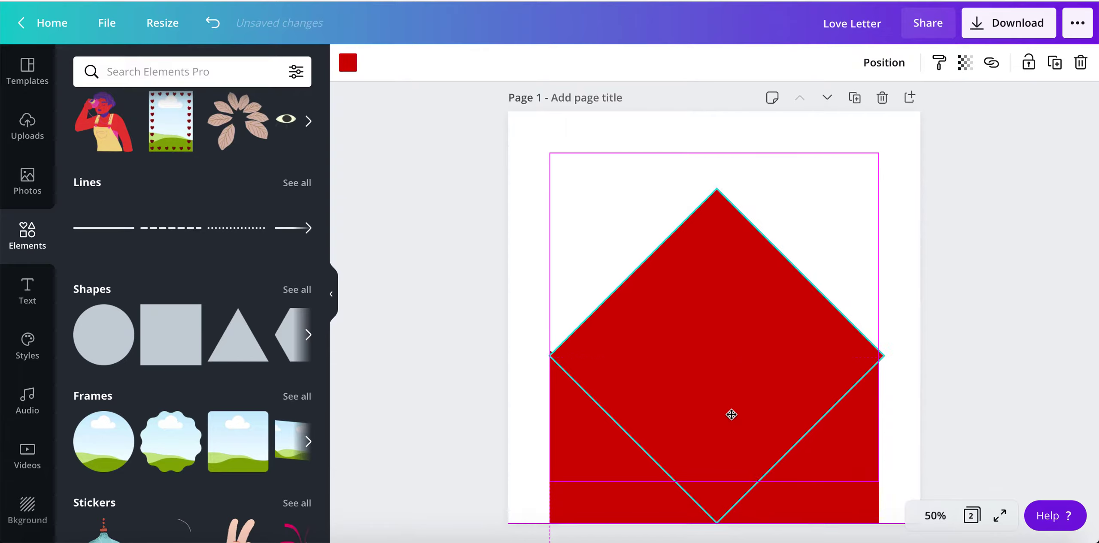
click(897, 397)
click(800, 370)
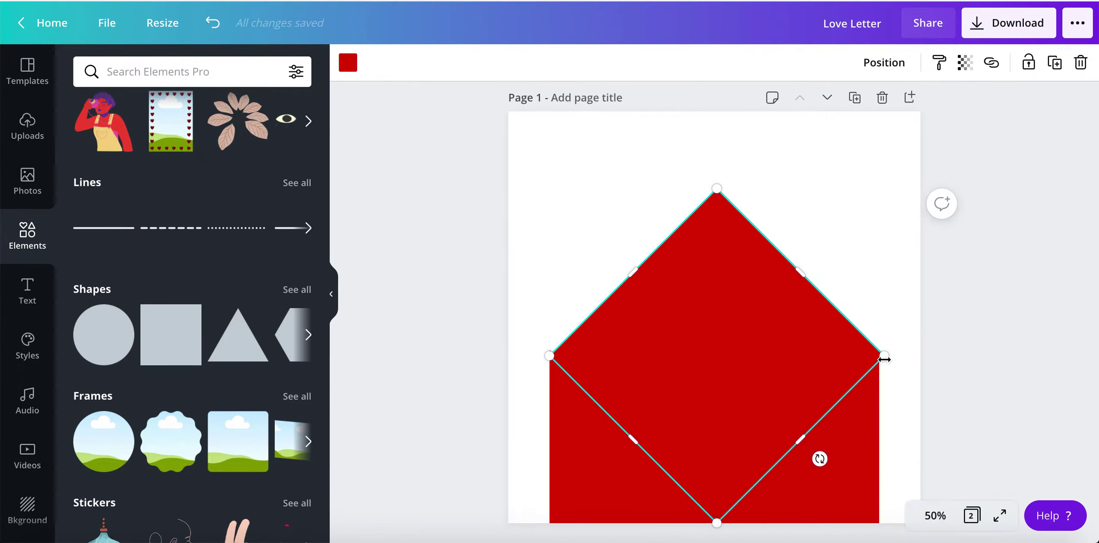
drag(884, 359, 844, 354)
click(931, 345)
click(847, 364)
click(934, 278)
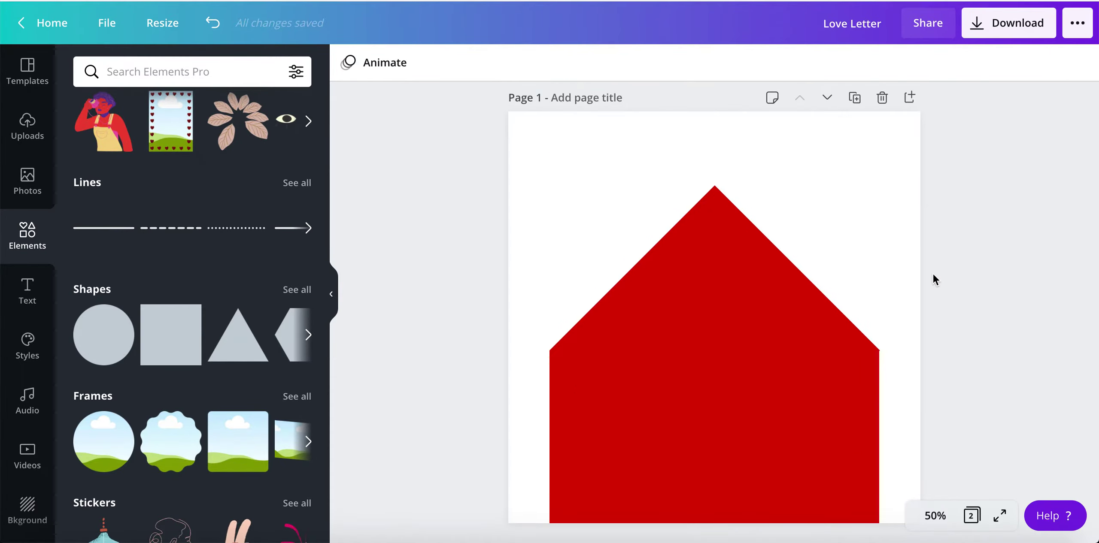
- Recolor the diamond with the light pink from the document colors
click(745, 316)
click(348, 62)
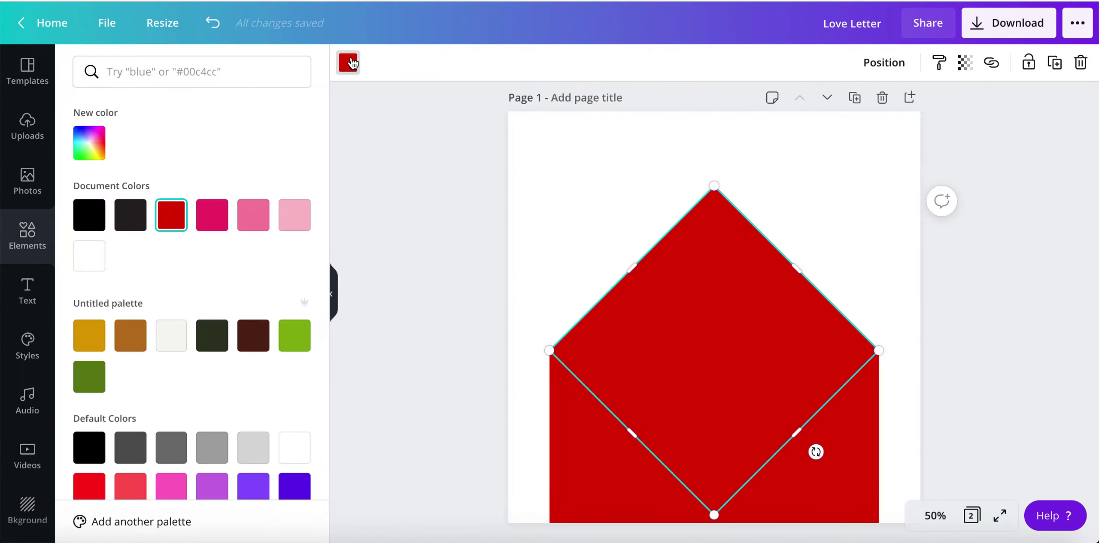
click(294, 215)
key(Escape)
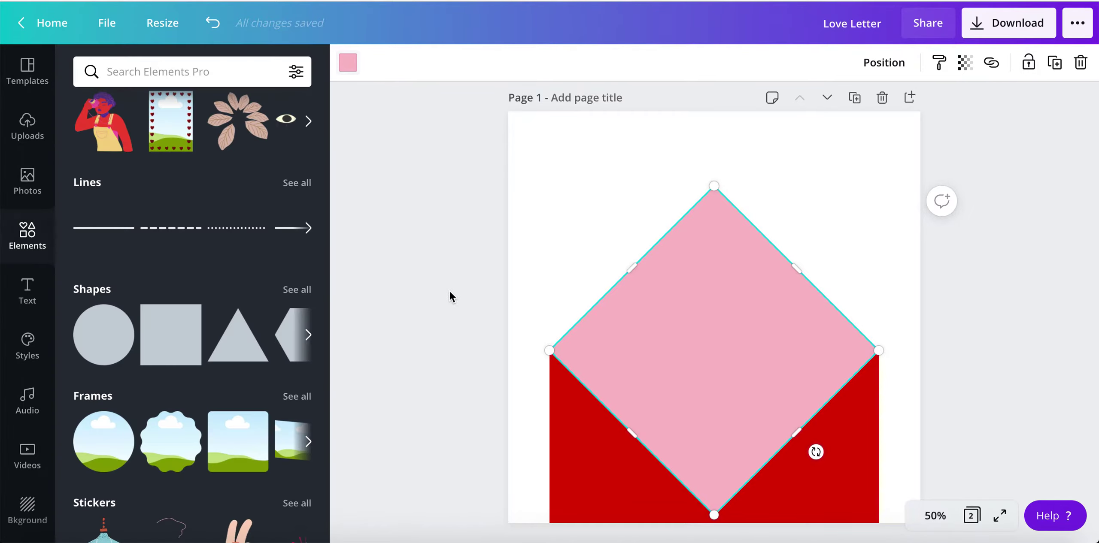
- Send the pink diamond backward behind both red triangles to form the open envelope flap
click(568, 274)
click(630, 365)
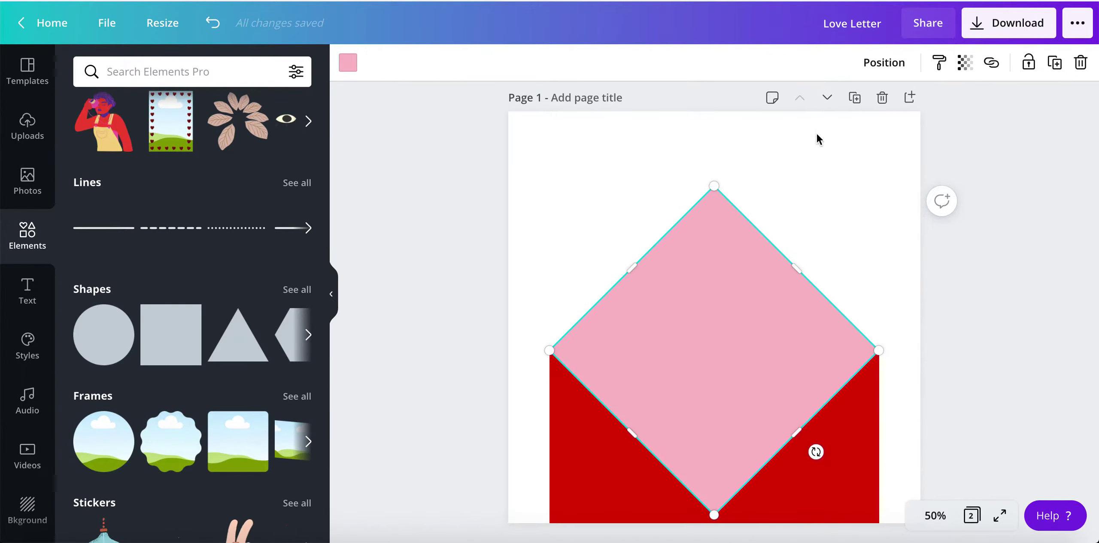
click(881, 63)
click(830, 110)
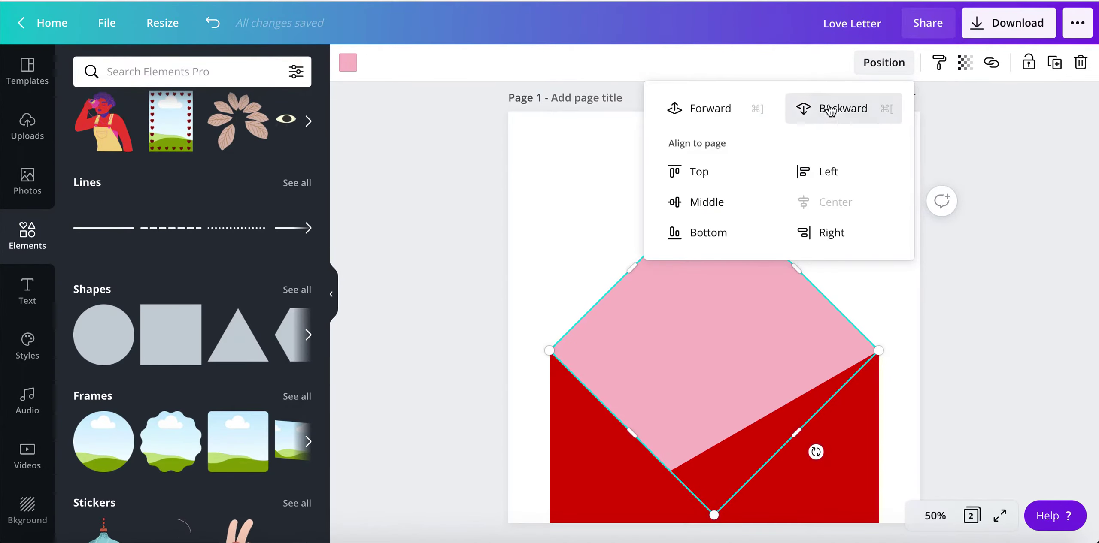
click(830, 110)
click(1003, 257)
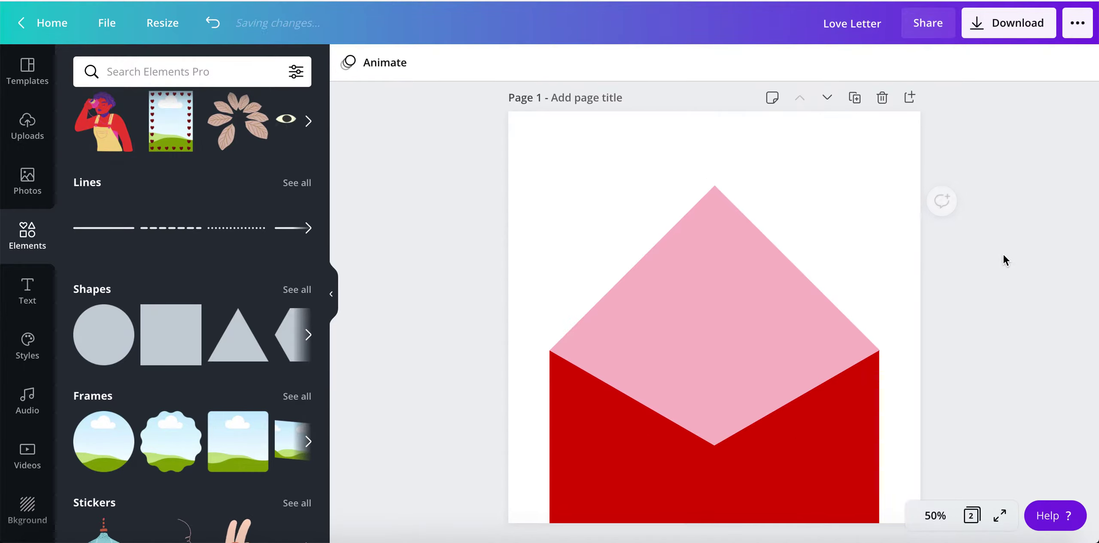
- Add a rounded square from the shapes collection and center it horizontally over the envelope
click(296, 290)
scroll(266, 424, down, 1)
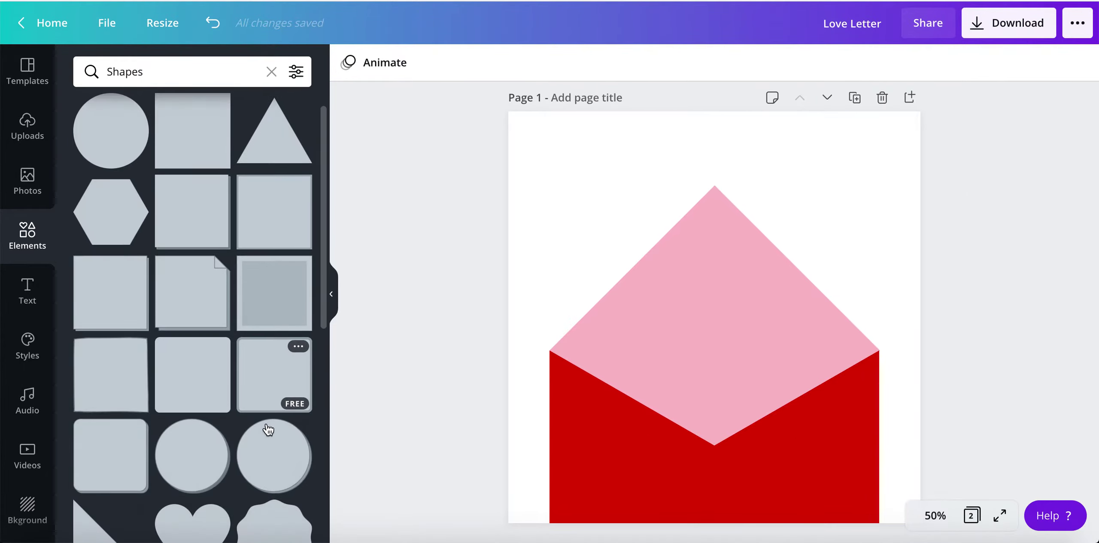
click(194, 376)
drag(699, 346, 697, 389)
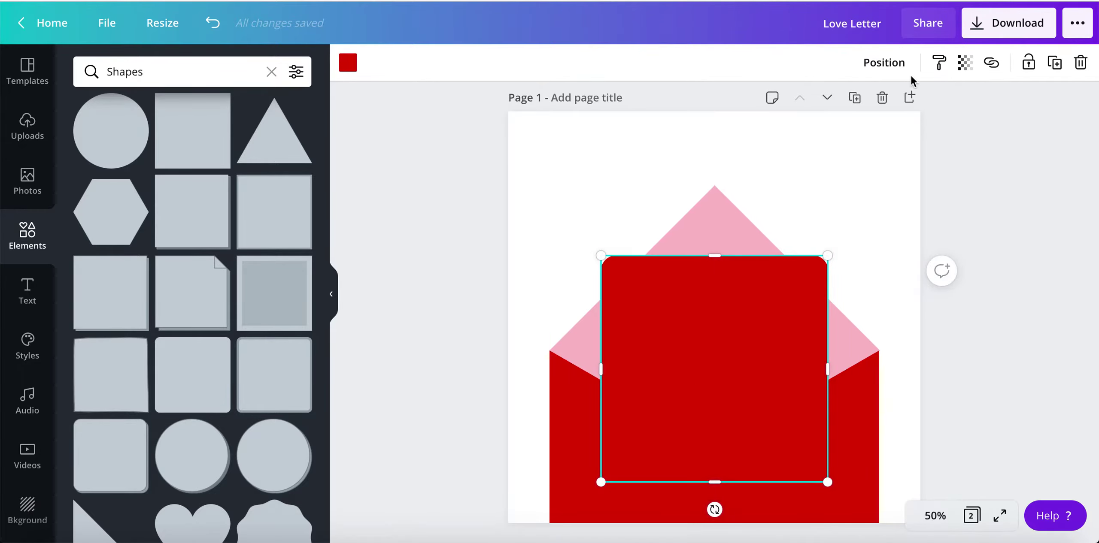
- Recolor the rounded square with the off-white from the Untitled palette
click(348, 64)
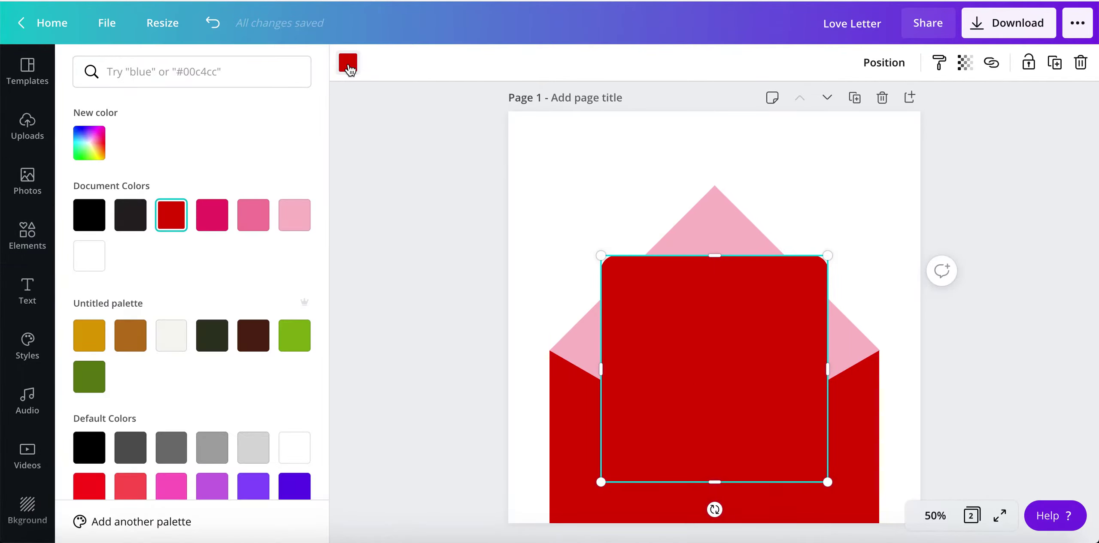
click(171, 344)
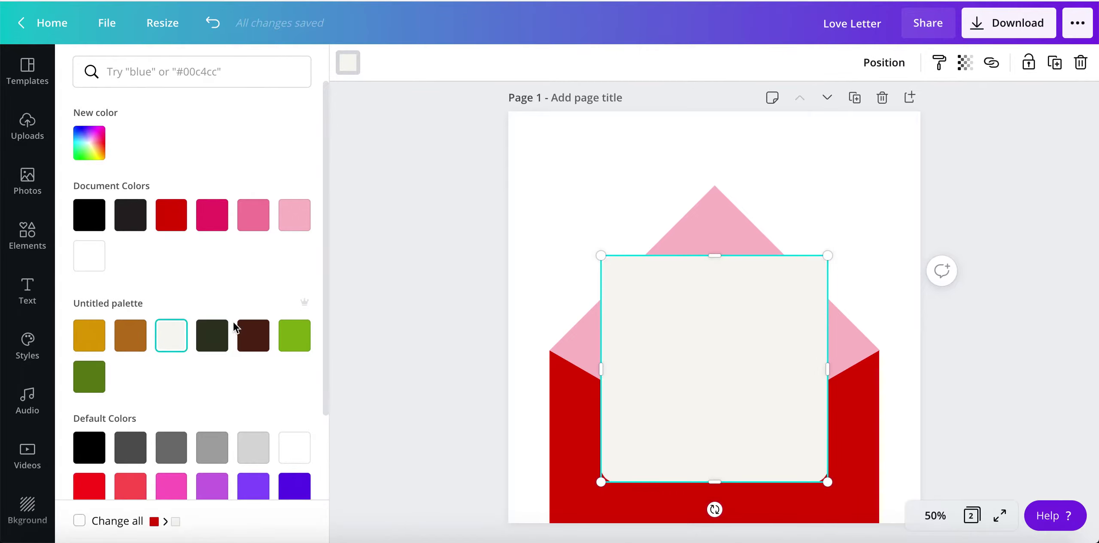
scroll(232, 332, down, 1)
scroll(229, 341, up, 1)
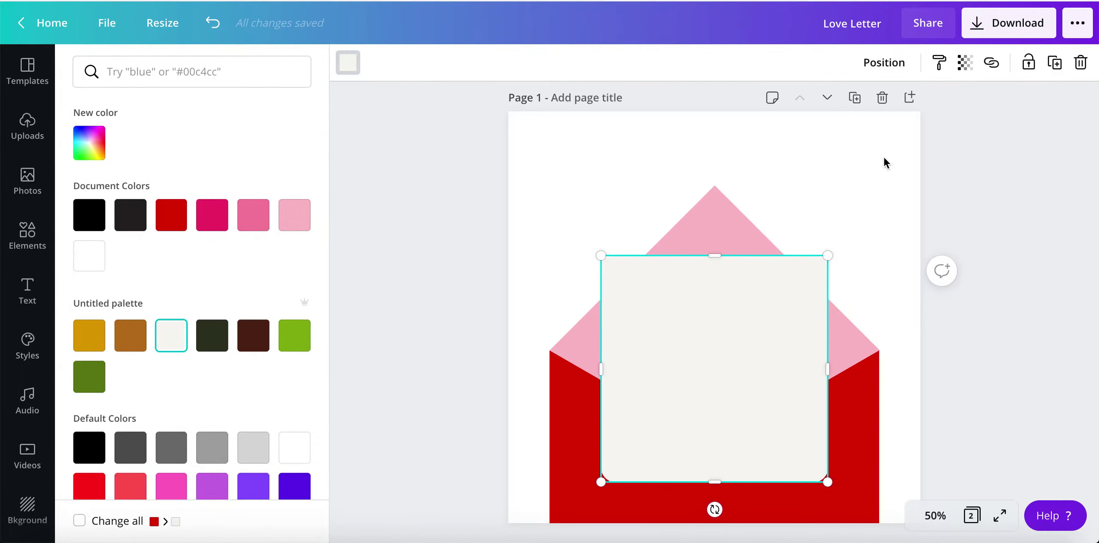
- Send the off-white letter shape backward behind both red triangles so it sits inside the envelope
click(889, 63)
click(827, 116)
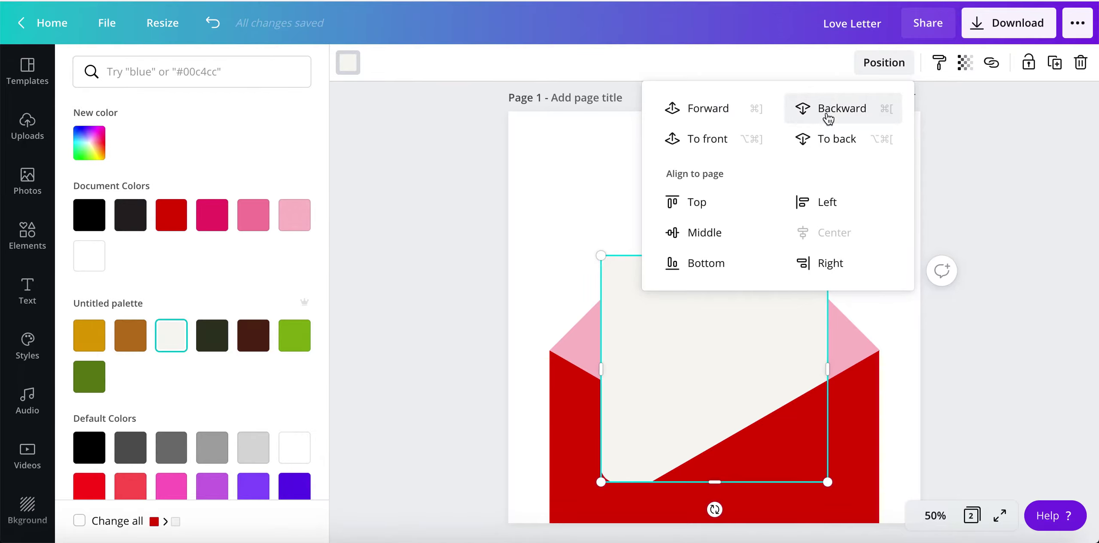
click(828, 116)
- Widen the letter shape on both sides and extend its upper edge slightly toward the flap's tip
drag(826, 369, 856, 365)
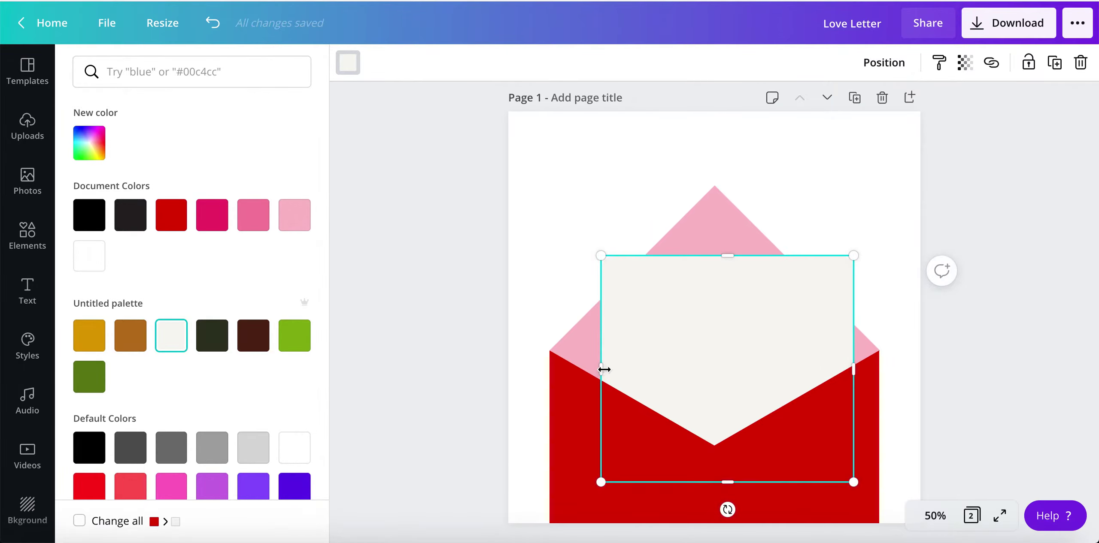
drag(604, 370, 583, 370)
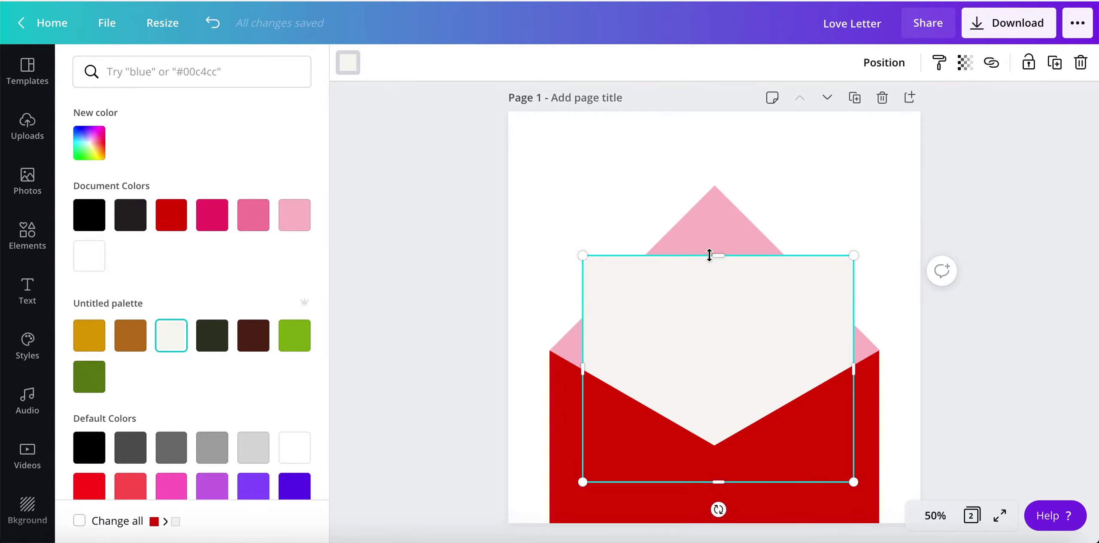
drag(711, 253, 709, 246)
click(534, 281)
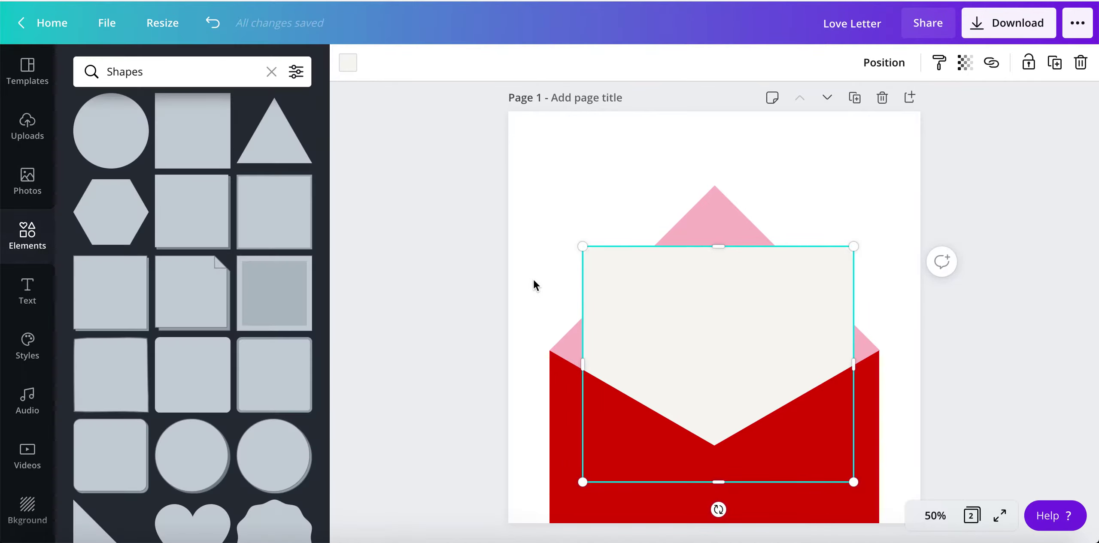
- Select the letter, both red triangles and the pink flap, and group them into one envelope
click(744, 357)
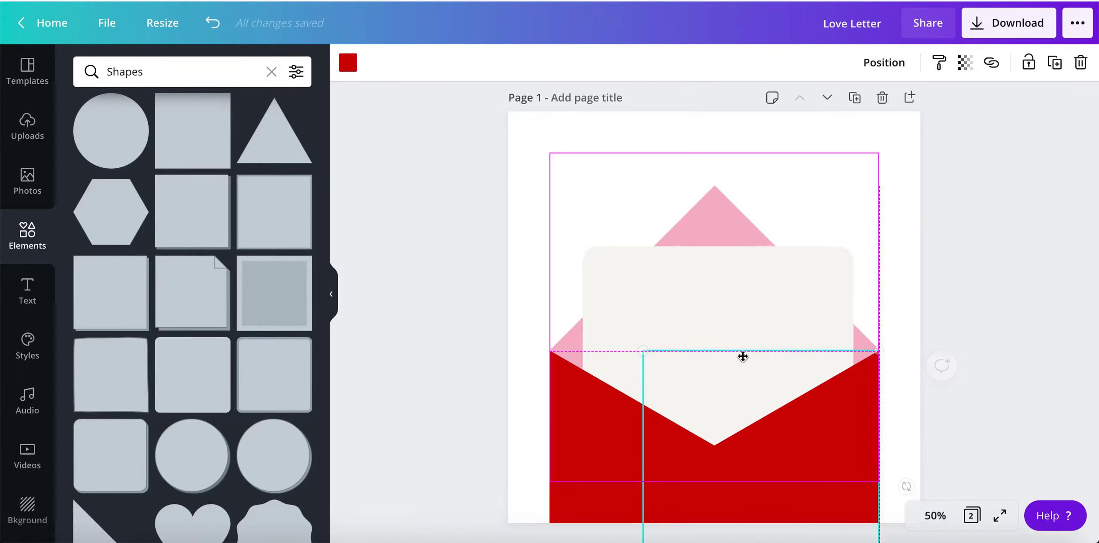
click(762, 312)
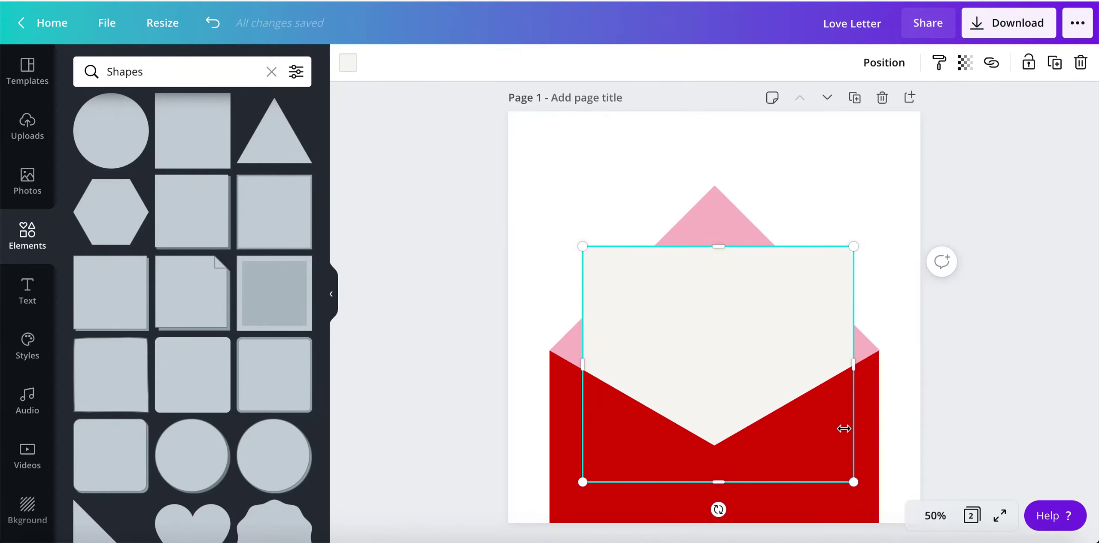
click(874, 455)
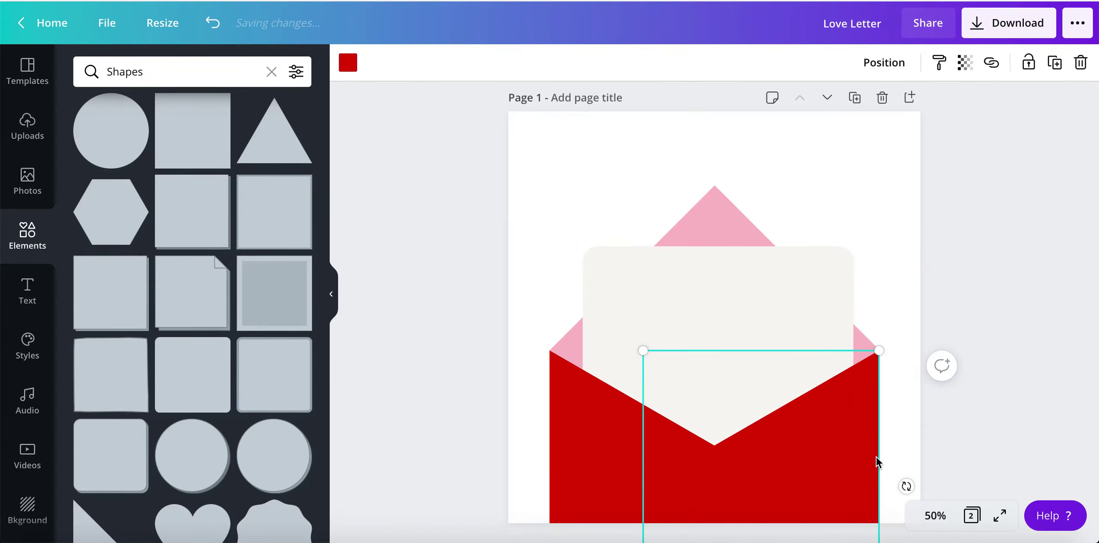
shift+click(606, 457)
shift+click(714, 208)
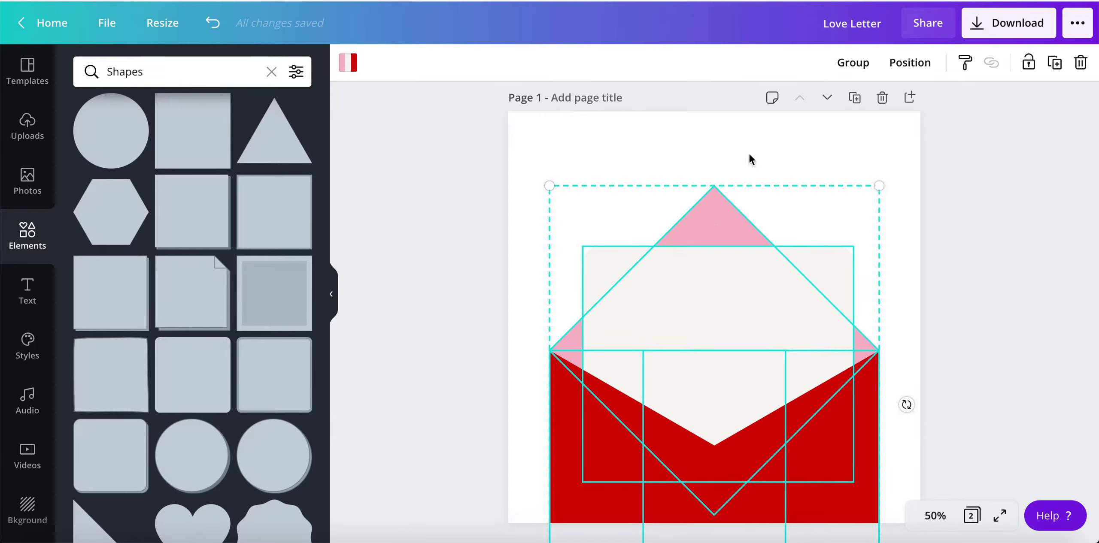
click(858, 63)
click(961, 162)
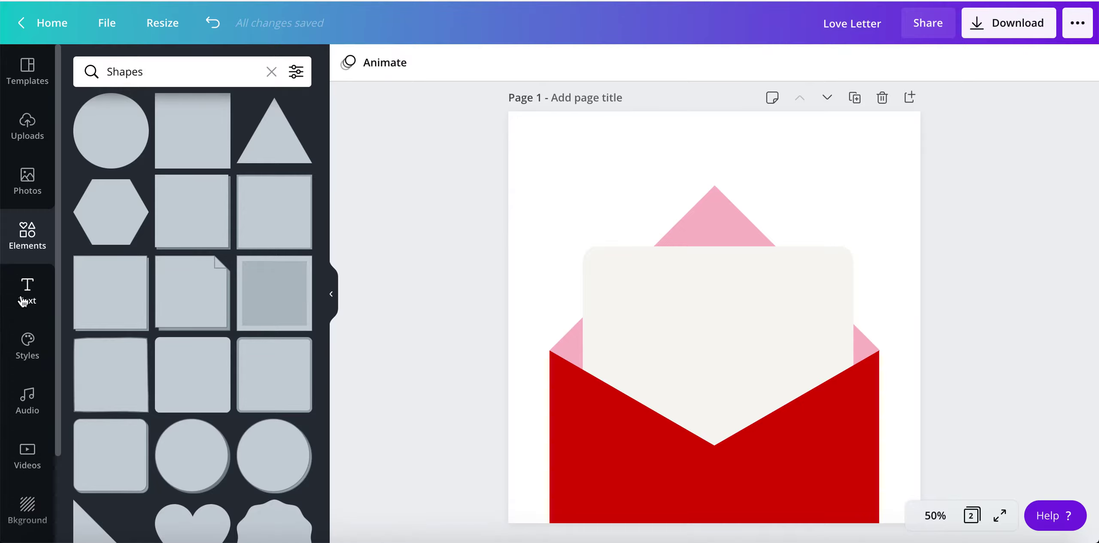
- Search the elements for "hearts" and add the wide strip of scattered pink hearts with black outlines
click(271, 71)
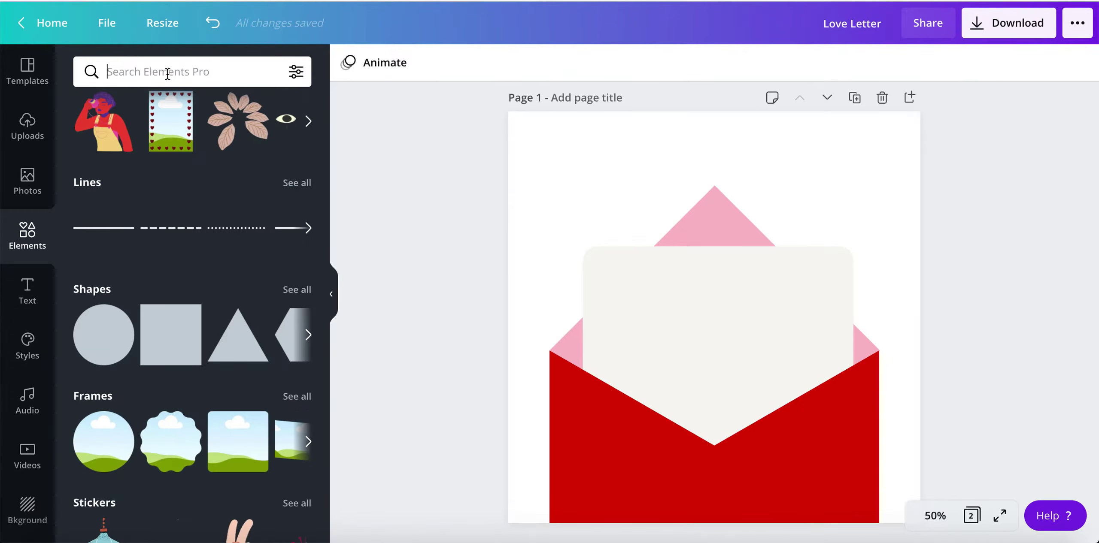
key(Return)
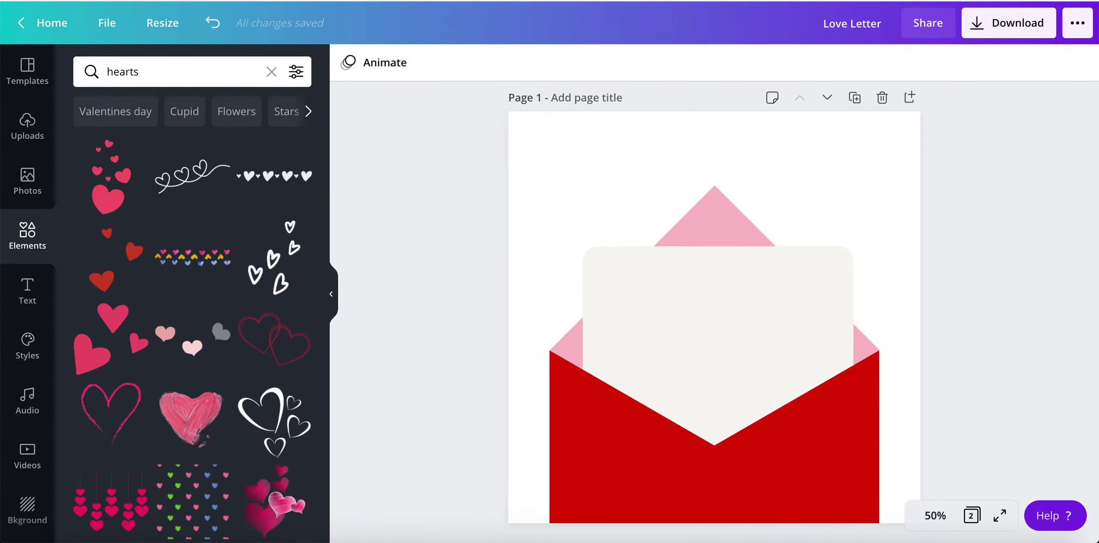
scroll(254, 343, down, 3)
scroll(254, 343, down, 8)
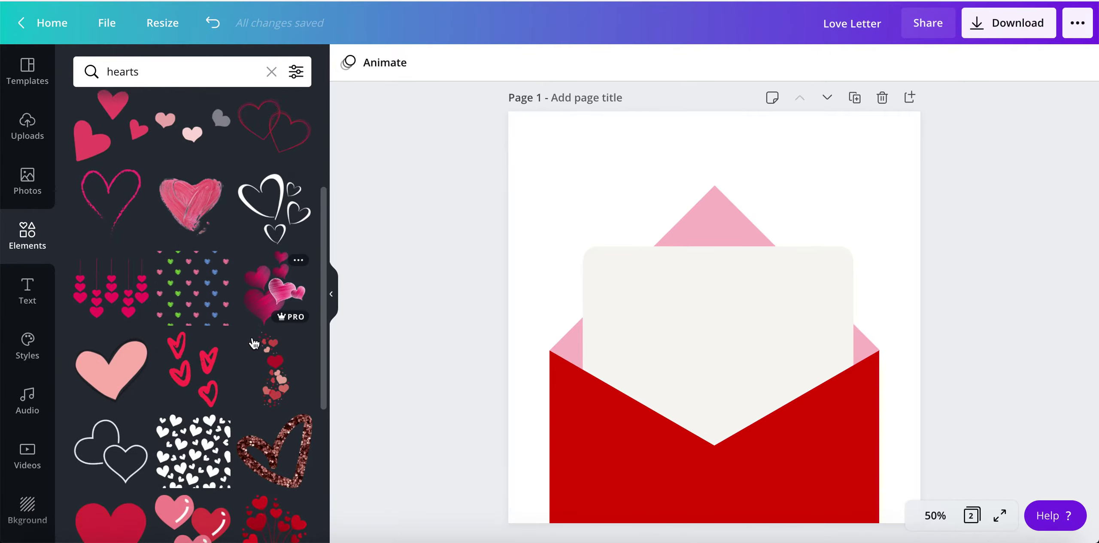
scroll(254, 344, down, 2)
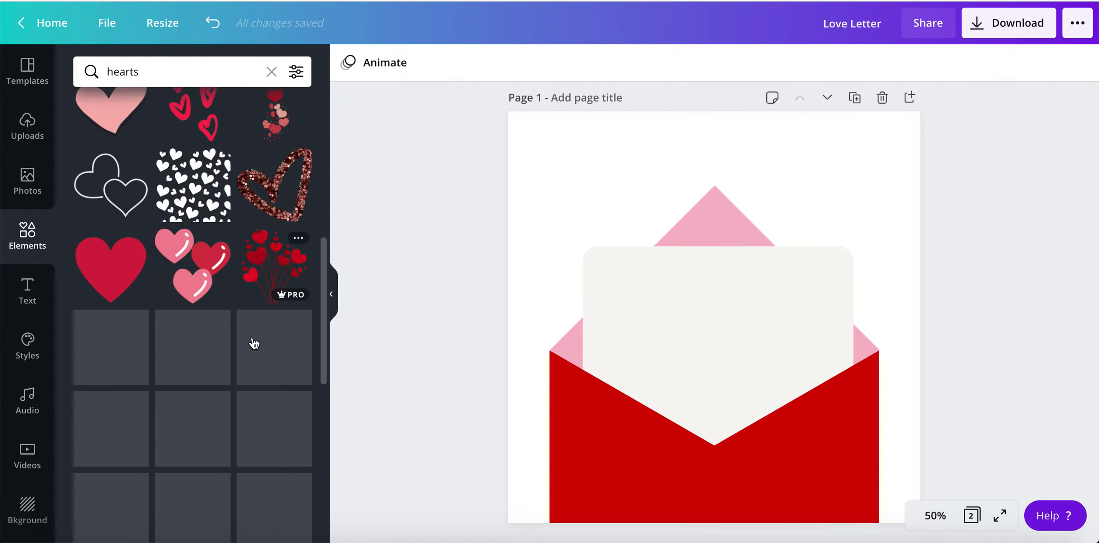
click(192, 303)
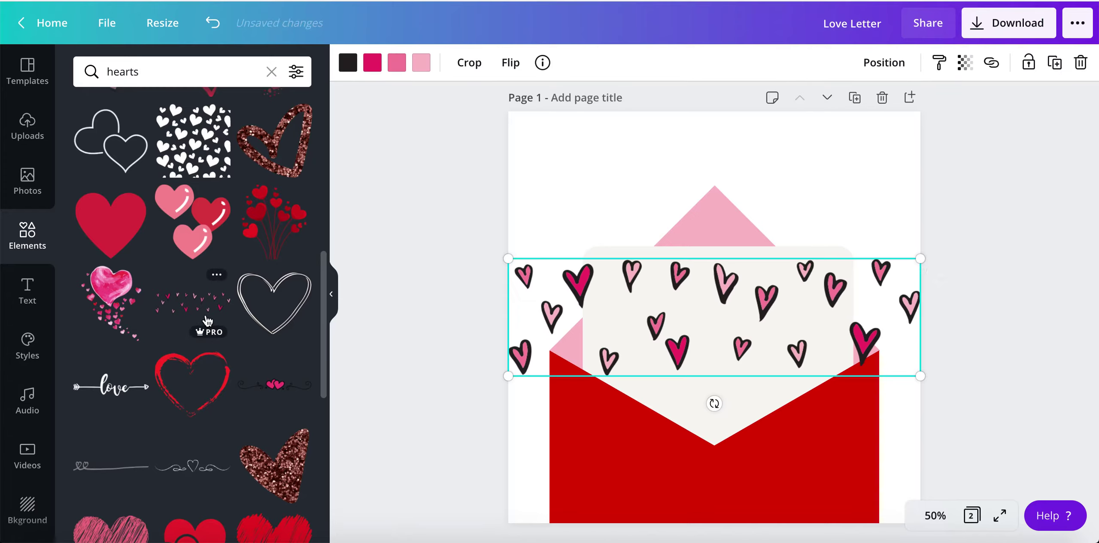
- Place the hearts strip along the page's upper edge and a duplicate below it, both behind the envelope
drag(678, 340, 674, 195)
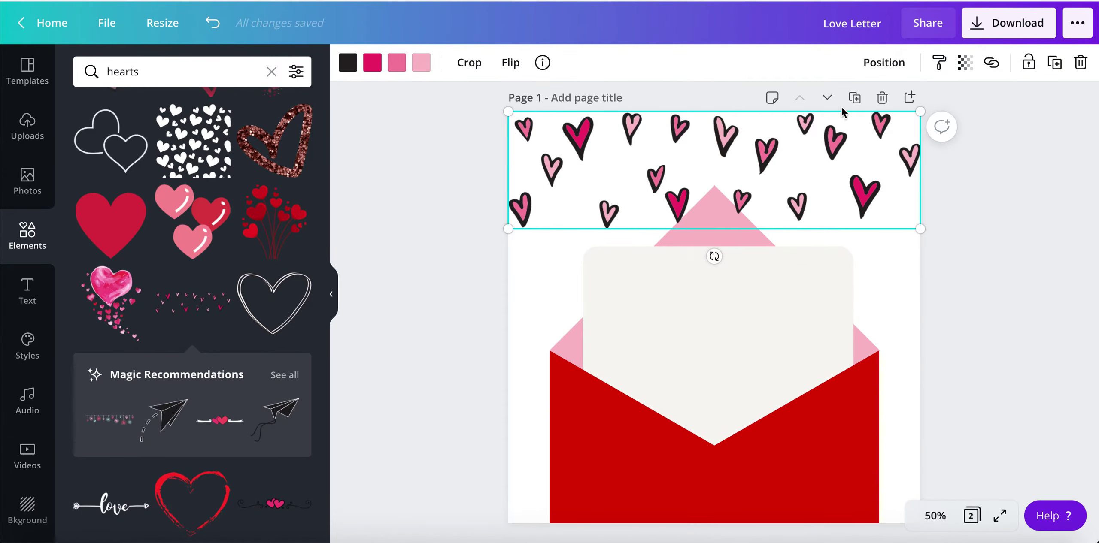
click(884, 62)
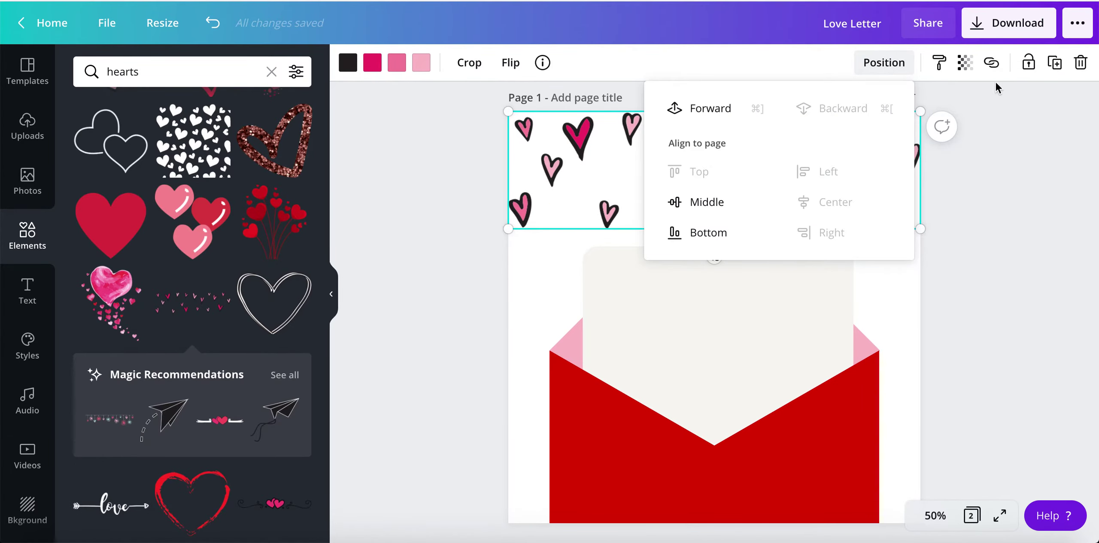
click(1054, 64)
drag(797, 188, 785, 302)
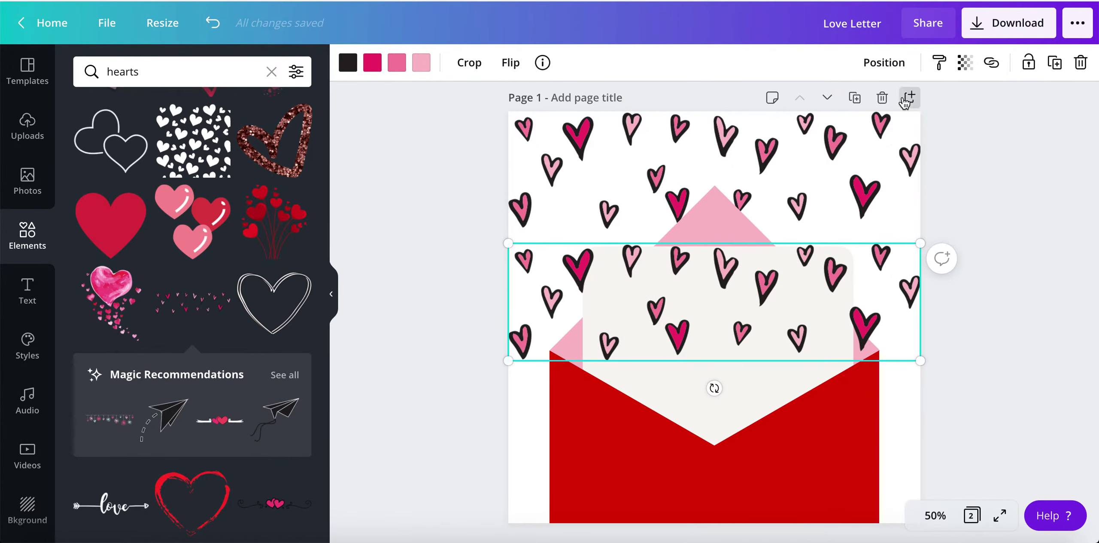
click(884, 65)
click(870, 109)
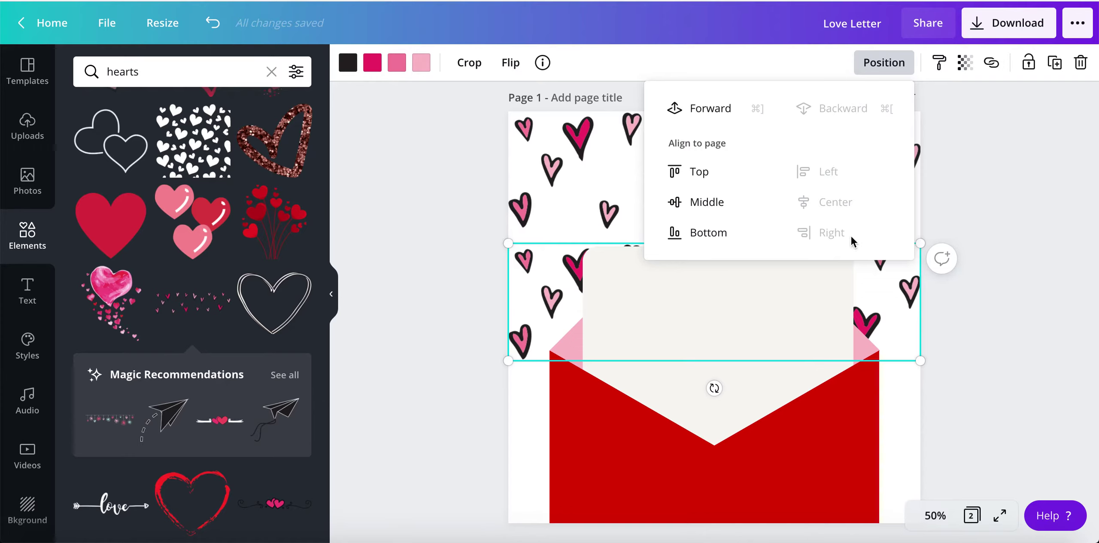
- Duplicate the second hearts strip, position the copy directly below it and send it behind the envelope
click(1055, 64)
drag(747, 328, 745, 413)
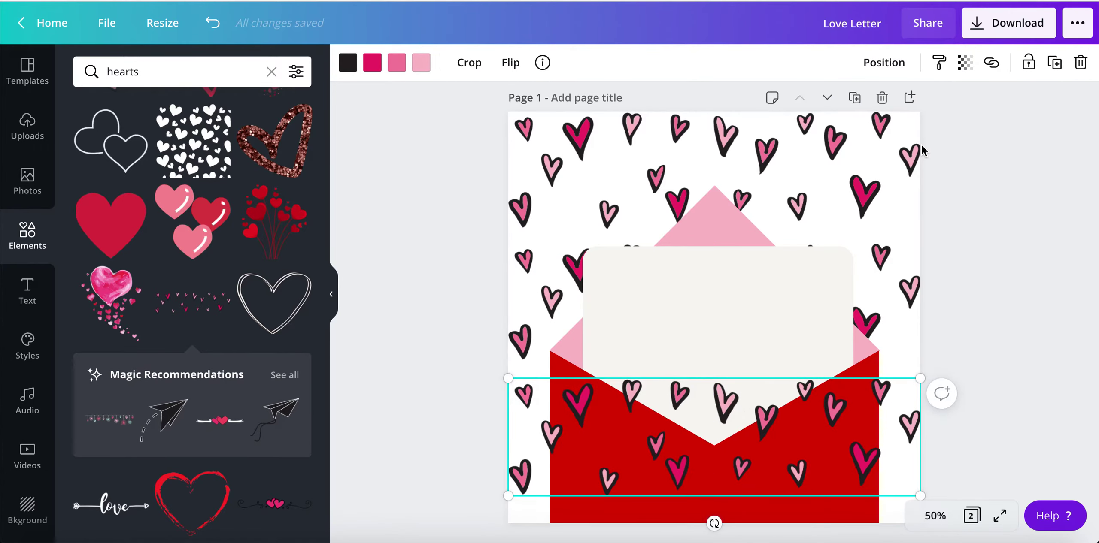
click(881, 65)
click(854, 108)
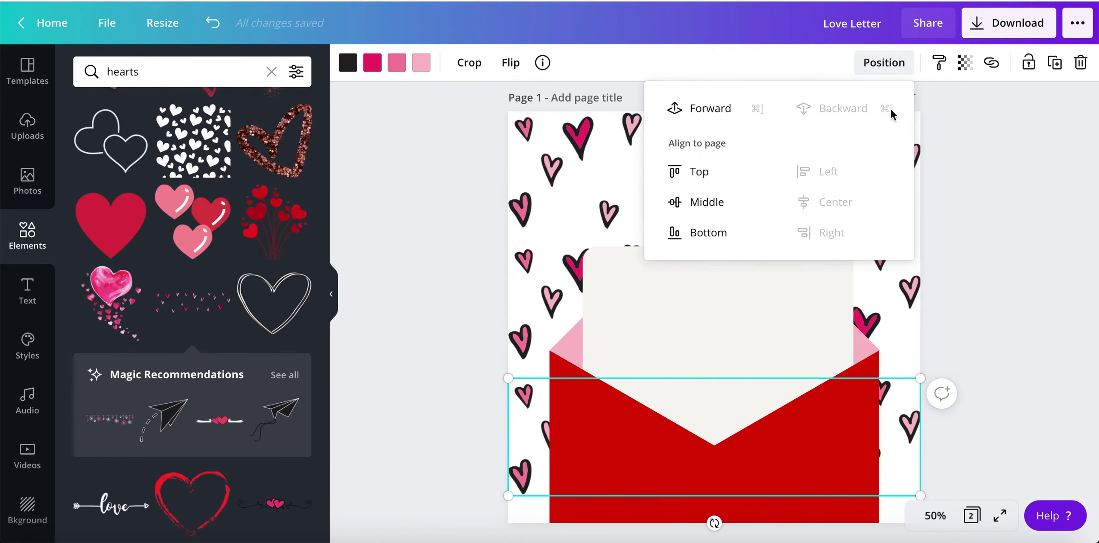
- Add a fourth copy of the hearts strip across the page's lower edge and send it behind the envelope
drag(726, 403, 734, 410)
drag(729, 461, 734, 531)
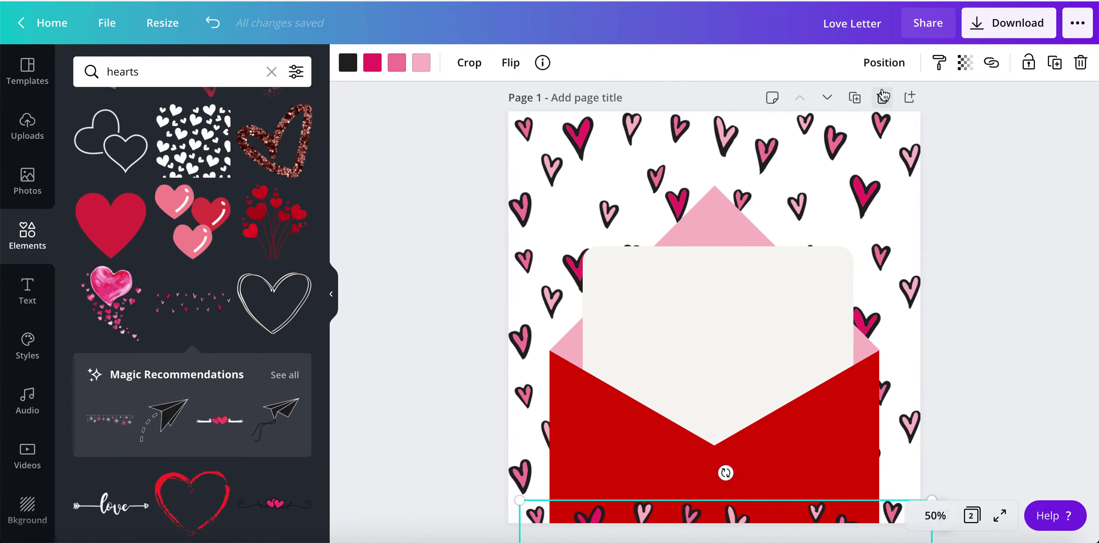
click(884, 63)
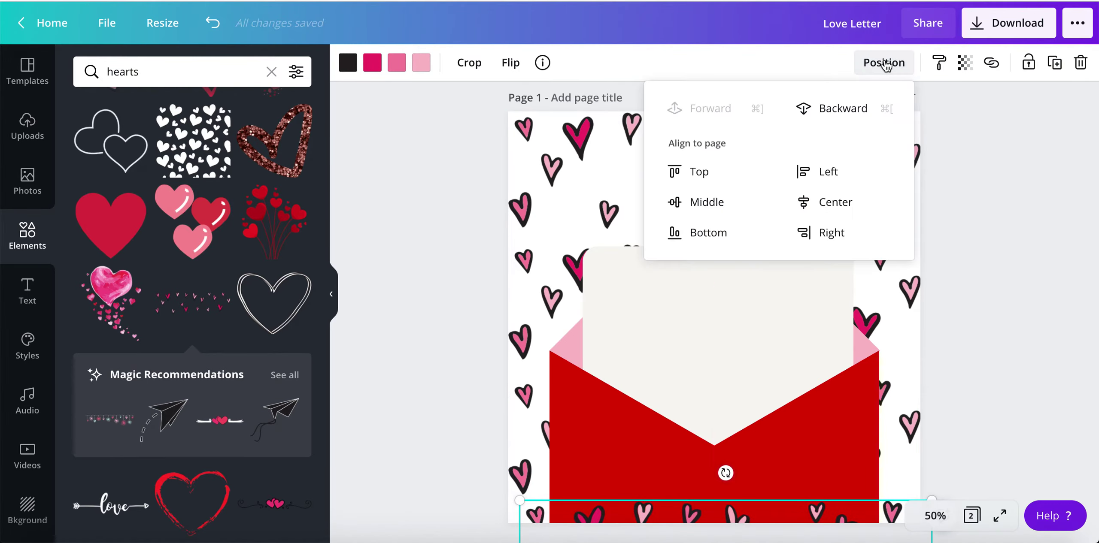
click(861, 118)
click(1011, 318)
click(1010, 318)
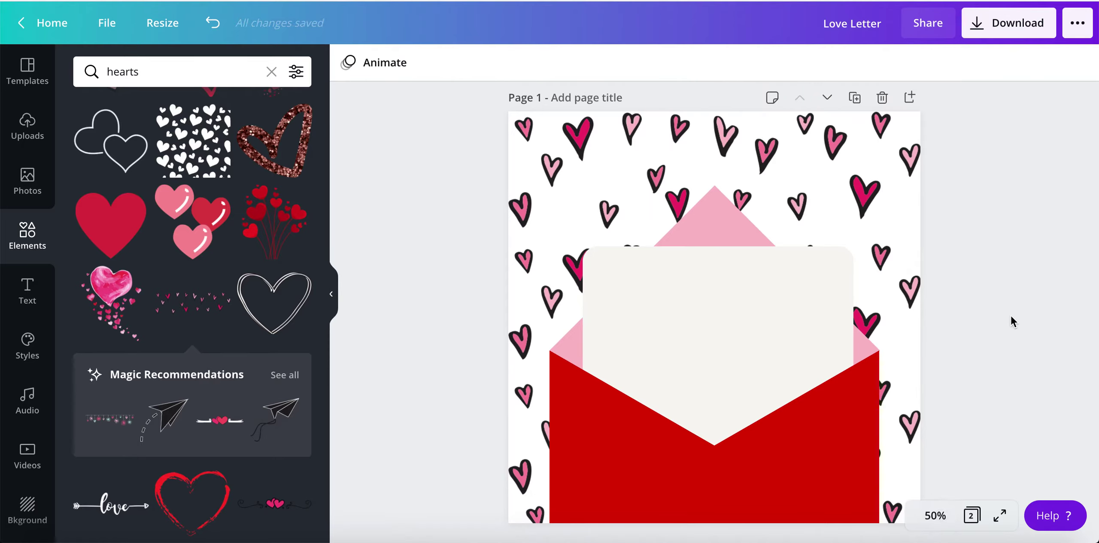
- Search the text combinations for "love" and add the "love and joy" script design to the page
click(34, 299)
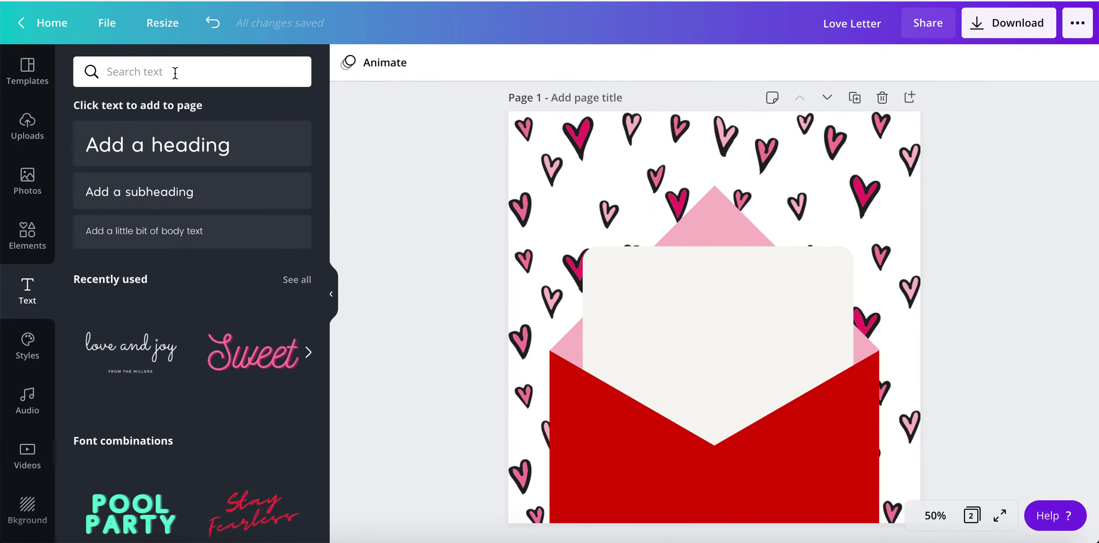
click(147, 74)
text(love)
key(Return)
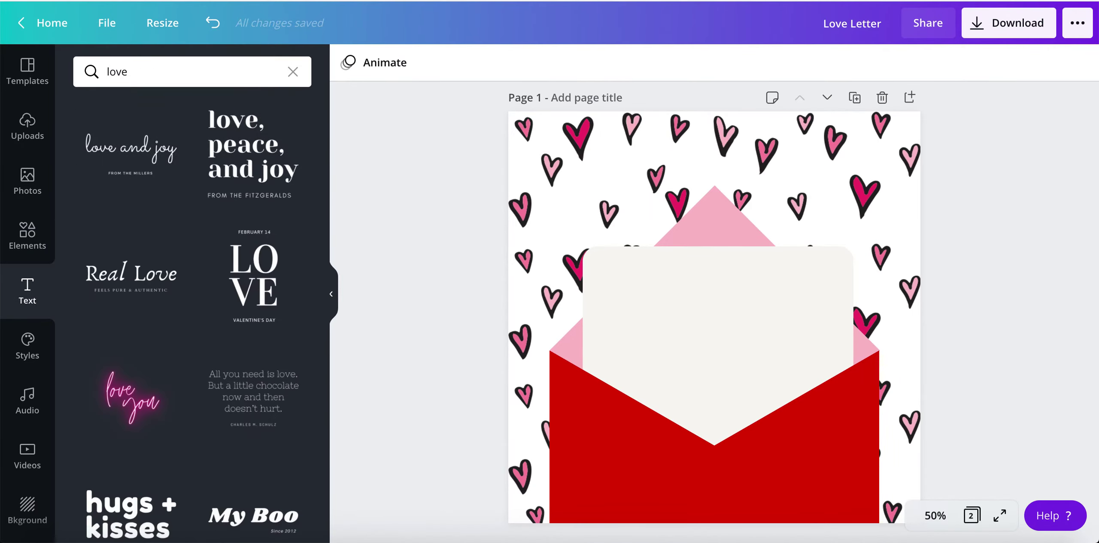
click(131, 153)
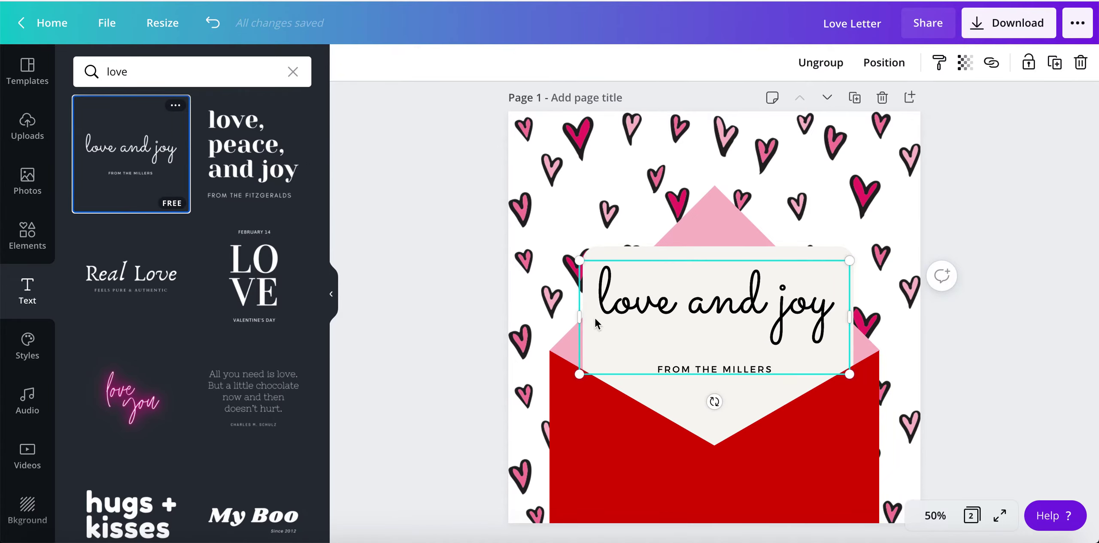
- Ungroup the text design and delete the small capitals line under the script heading
click(826, 64)
click(739, 390)
click(732, 366)
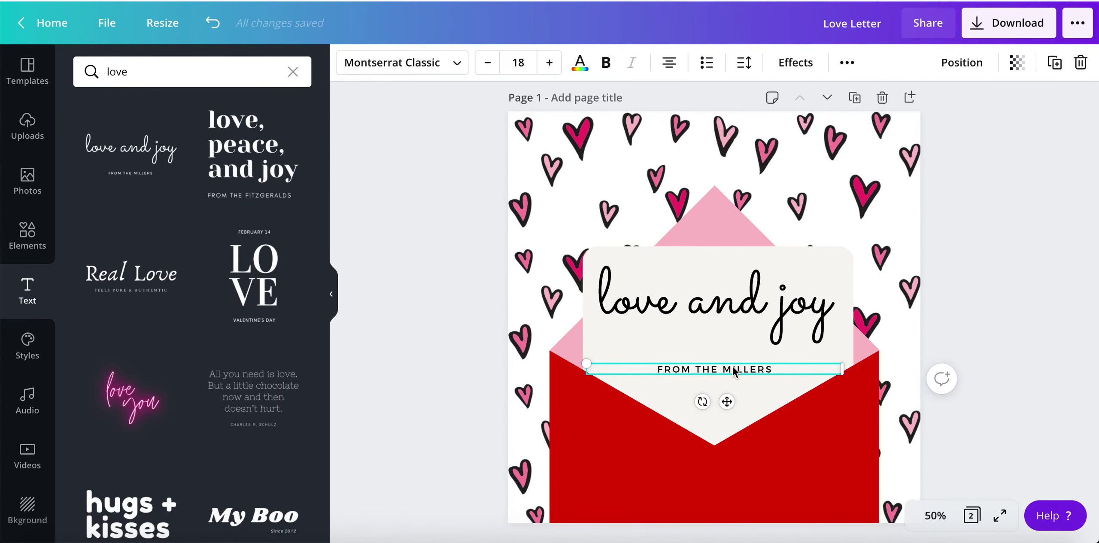
click(731, 355)
- Replace the "love and joy" heading with "To my better half," and "I love you!" on a new line
click(692, 302)
click(691, 302)
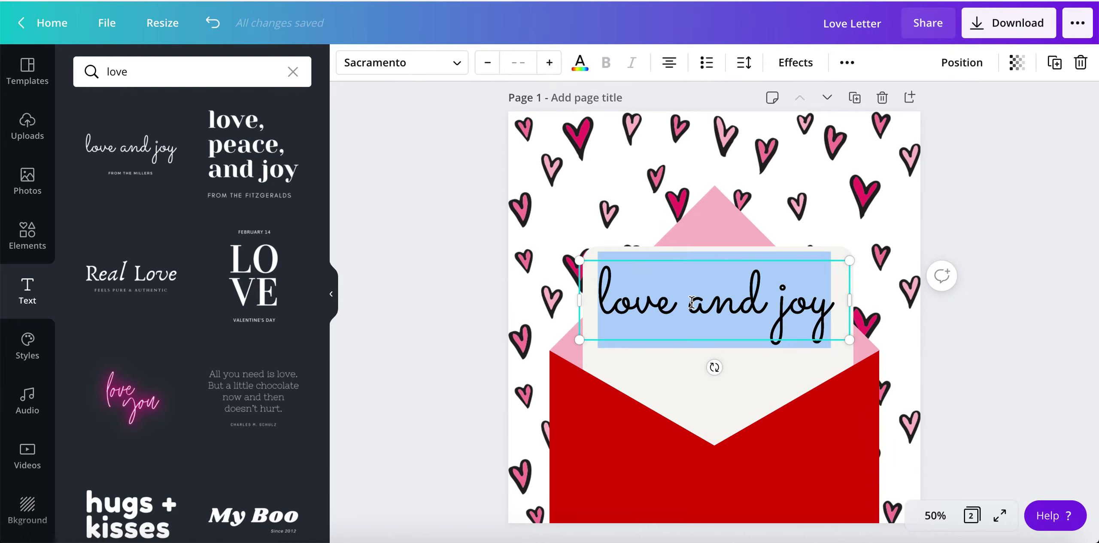
text(To my bett)
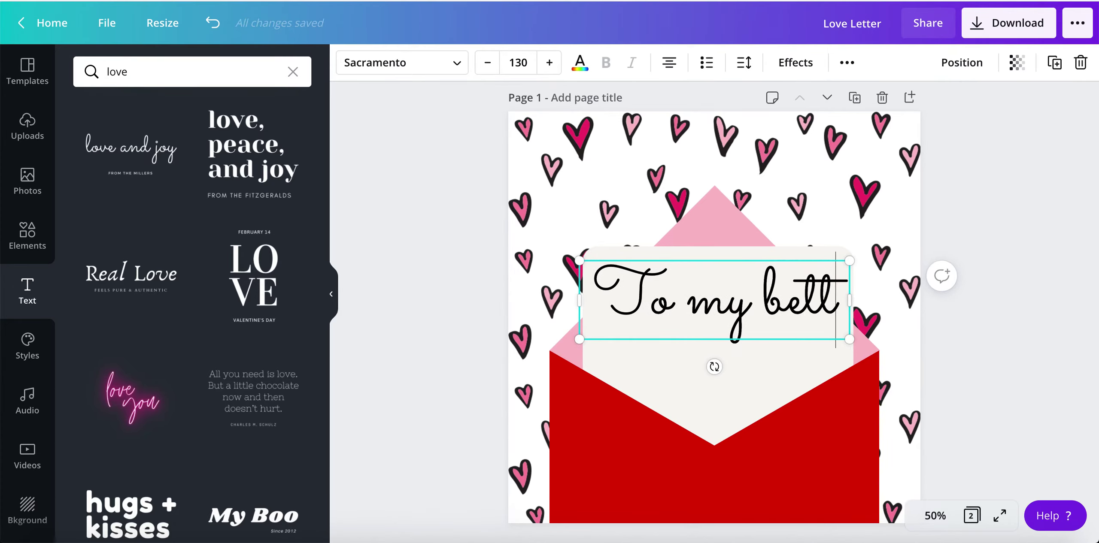
text(er half,)
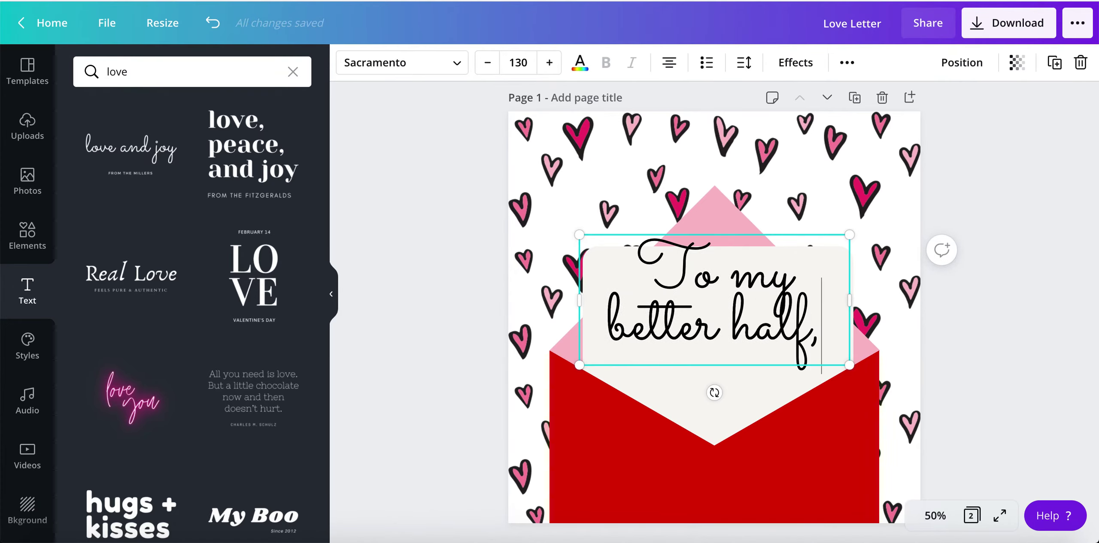
key(Return)
text(I love you)
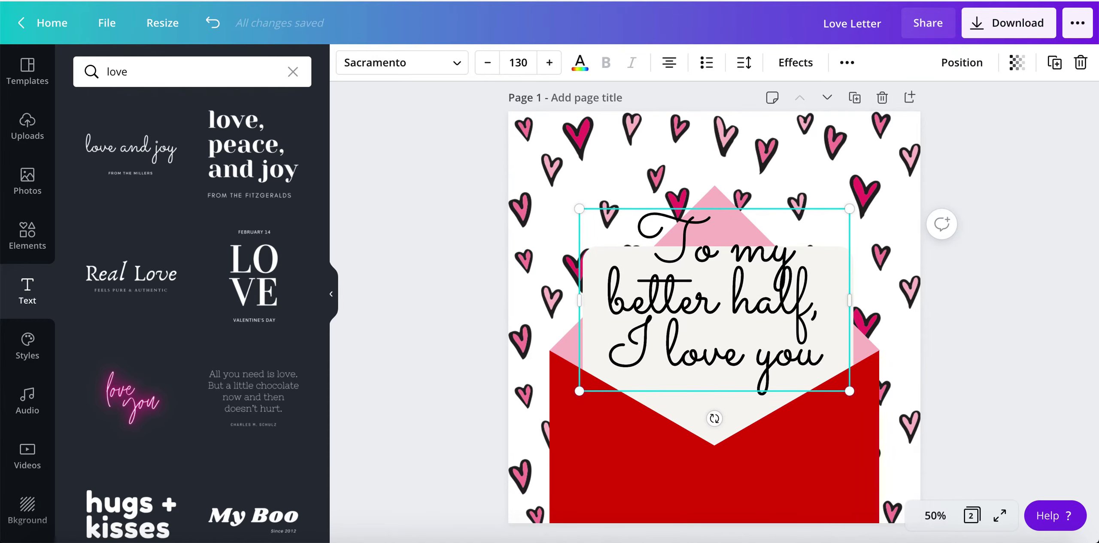
text(!)
- Shrink the whole message so it fits on two lines within the letter's width
key(ctrl+a)
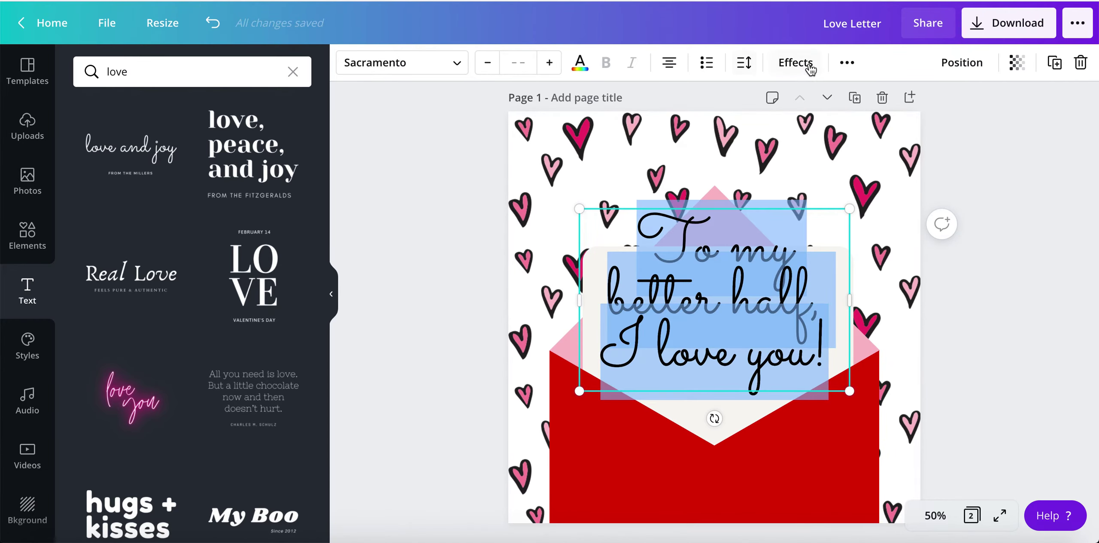
click(496, 63)
click(496, 63)
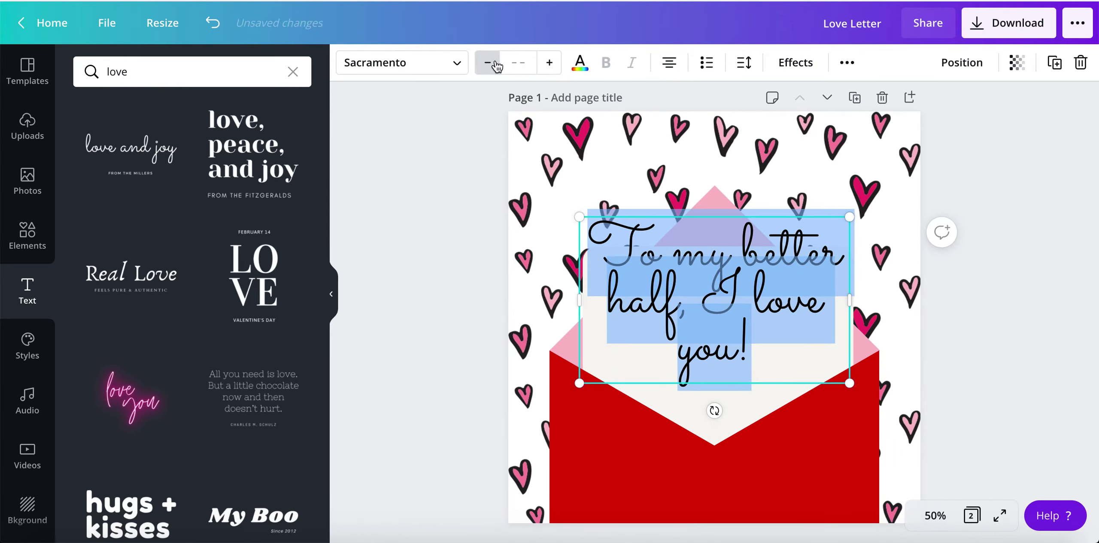
drag(848, 384, 839, 269)
- Set the message's line height to 1.08 and move the text down onto the off-white letter
click(846, 63)
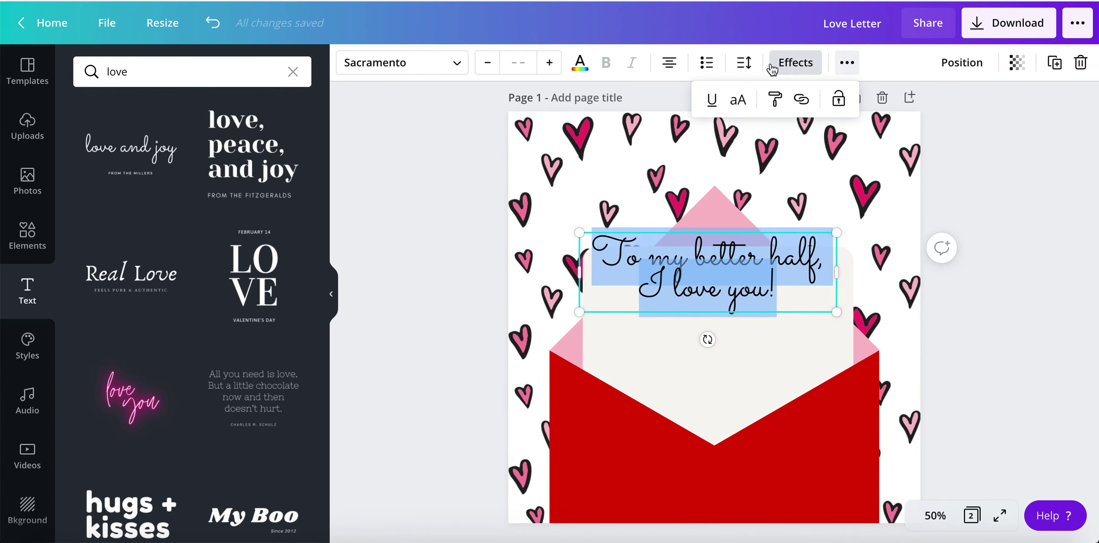
click(747, 63)
drag(841, 145, 855, 146)
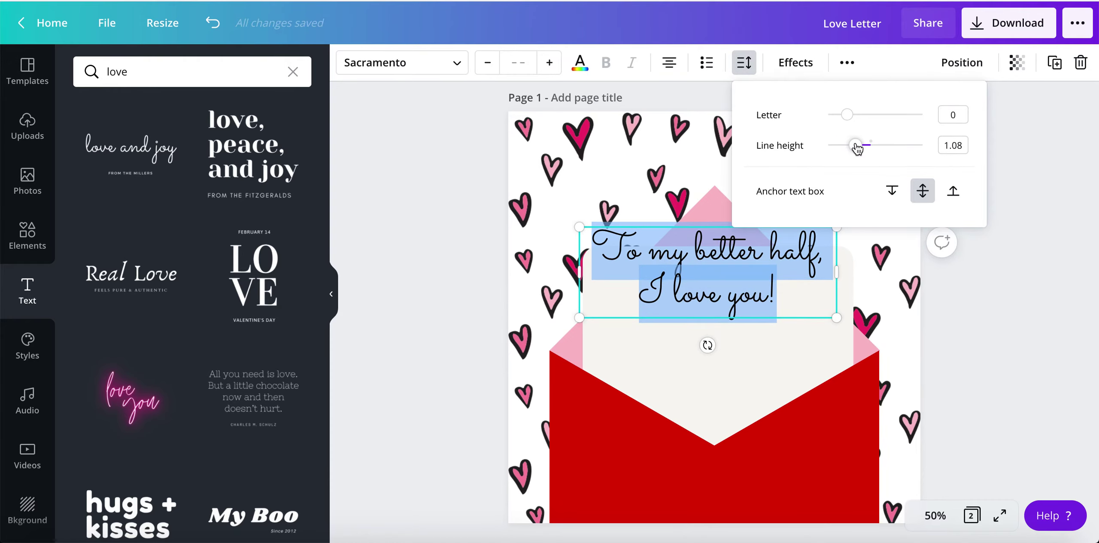
click(922, 410)
drag(745, 291, 752, 338)
click(968, 343)
- Duplicate the uppermost hearts strip and crop the copy to the three hearts in its upper-left corner
click(817, 165)
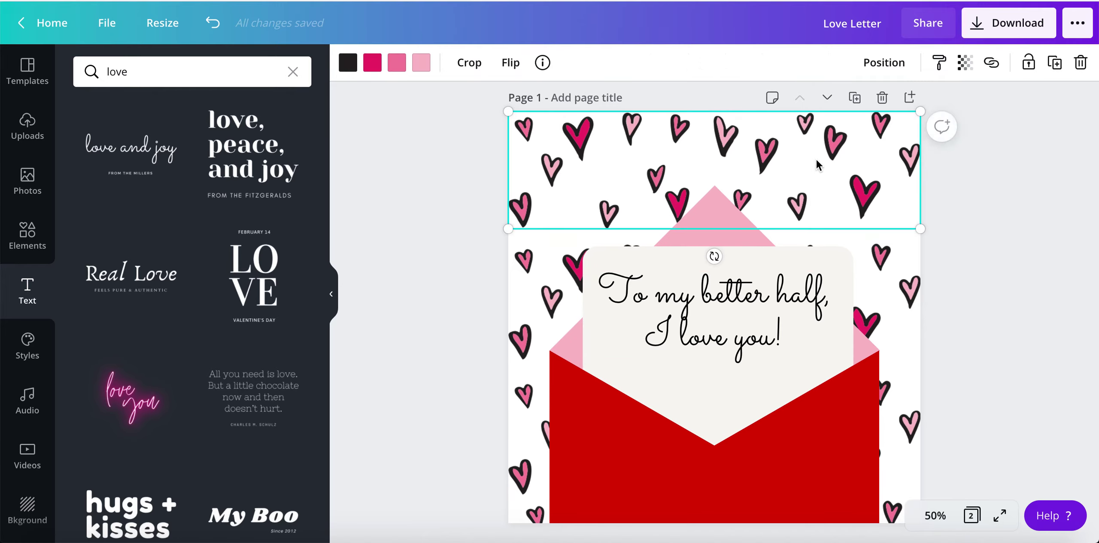
click(1054, 64)
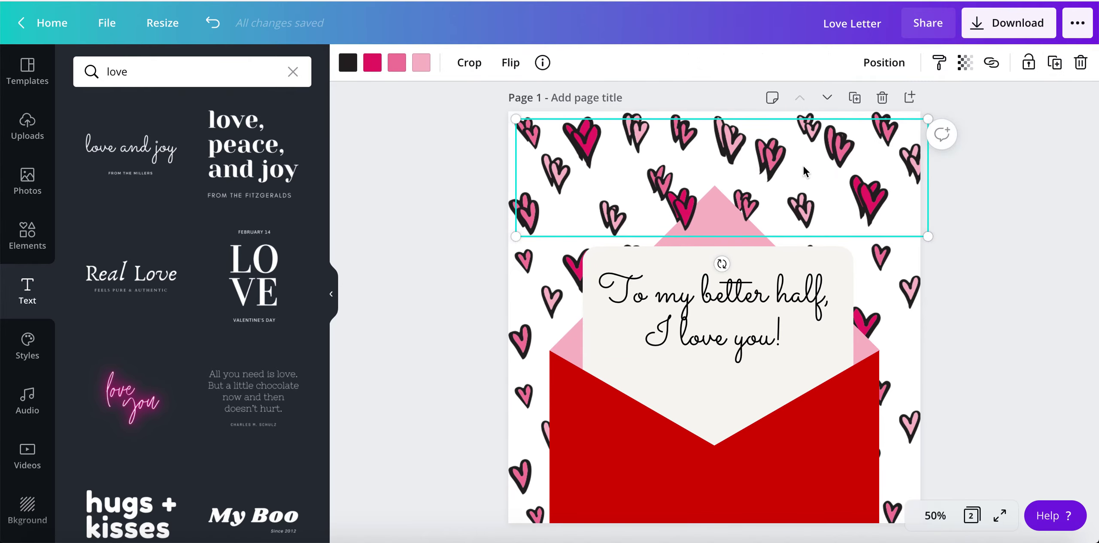
click(474, 64)
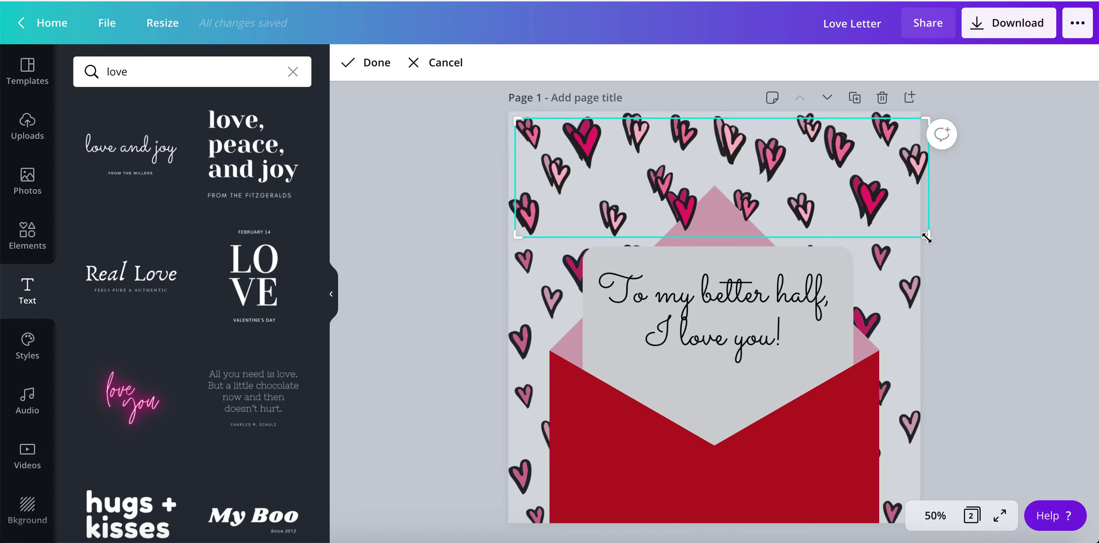
drag(926, 238, 610, 191)
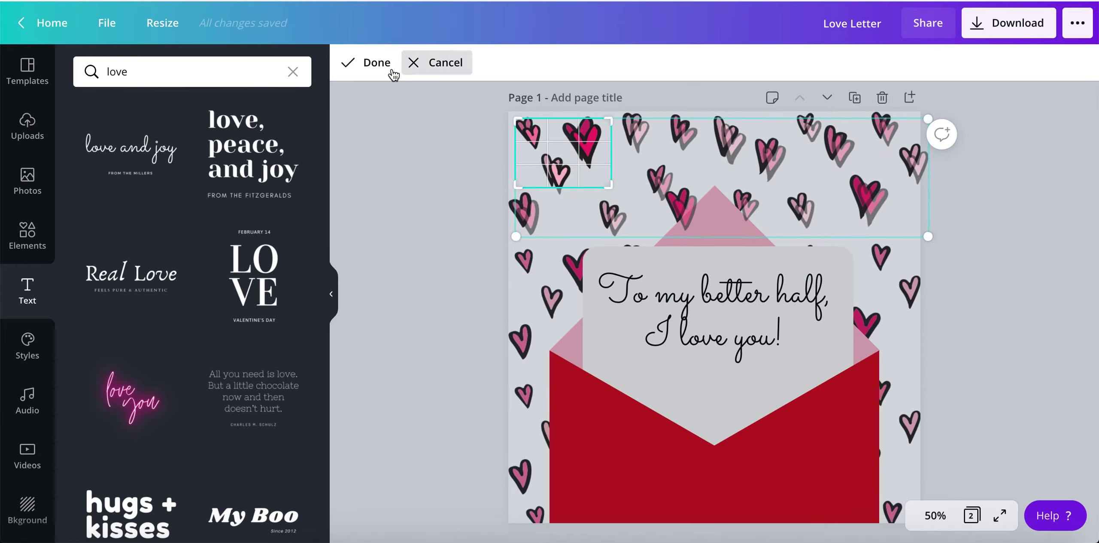
click(378, 63)
- Move the cropped hearts to the letter's lower tip, scale them down, and shift the message slightly lower
drag(557, 160, 715, 402)
drag(769, 429, 713, 391)
drag(741, 326, 741, 337)
- Try shifting the image inside the small hearts crop to show two different hearts
click(733, 407)
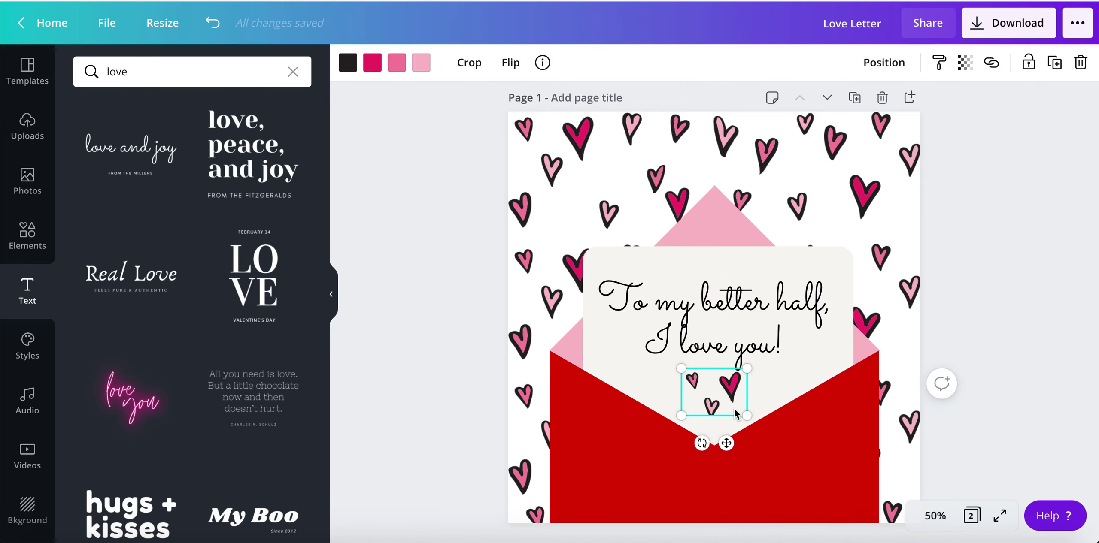
click(481, 71)
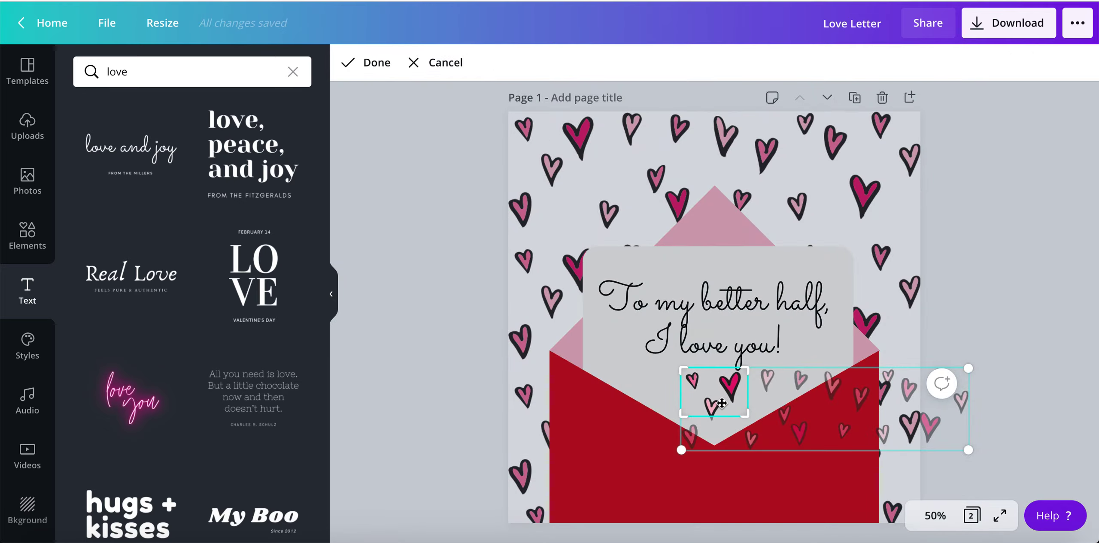
drag(743, 404, 653, 388)
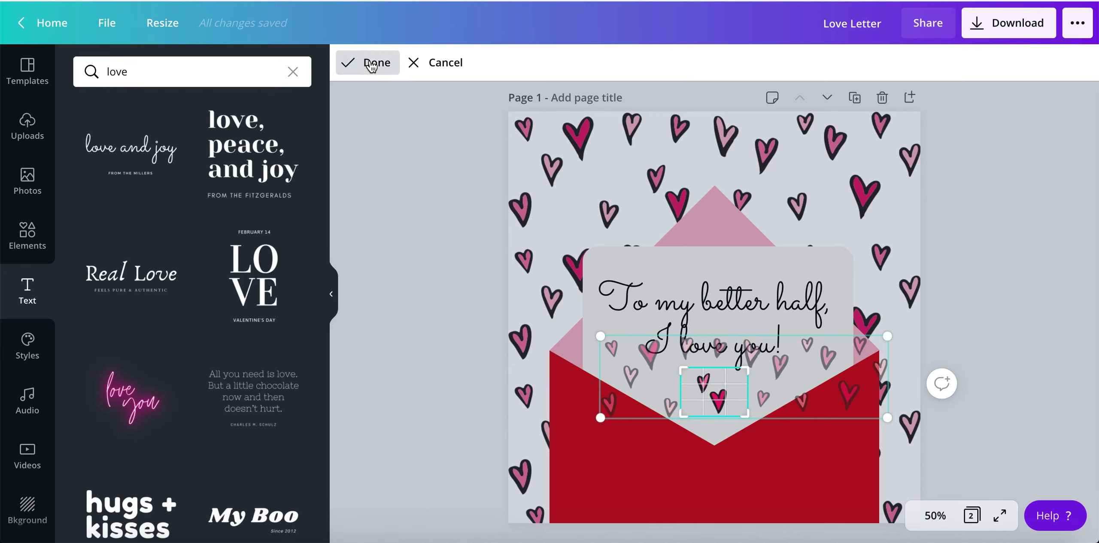
click(373, 62)
click(451, 387)
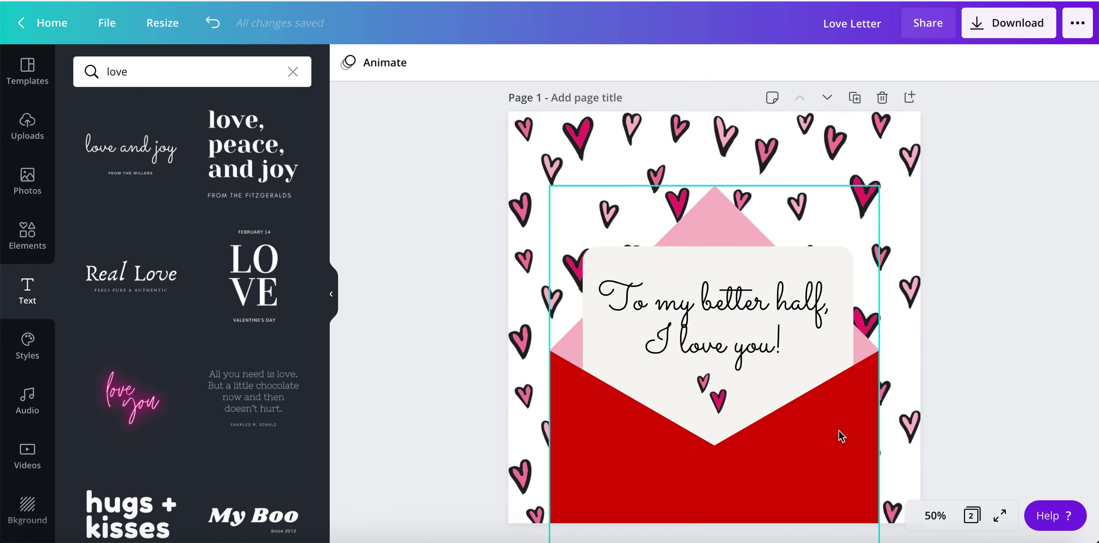
- Reposition and widen the small hearts crop to show four hearts, and center it below the message
click(716, 399)
double_click(717, 399)
drag(717, 399, 663, 452)
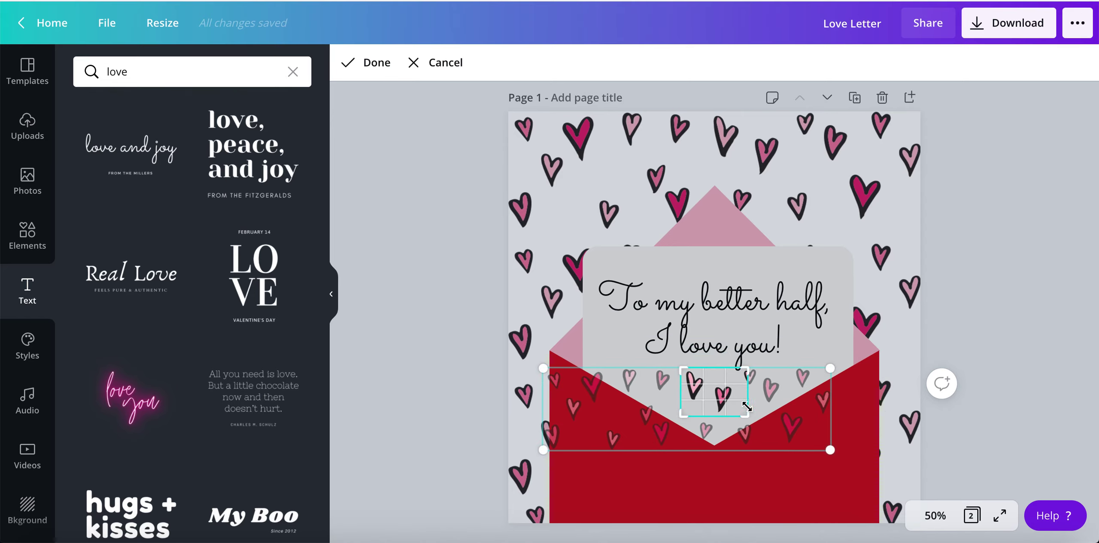
drag(746, 416, 766, 422)
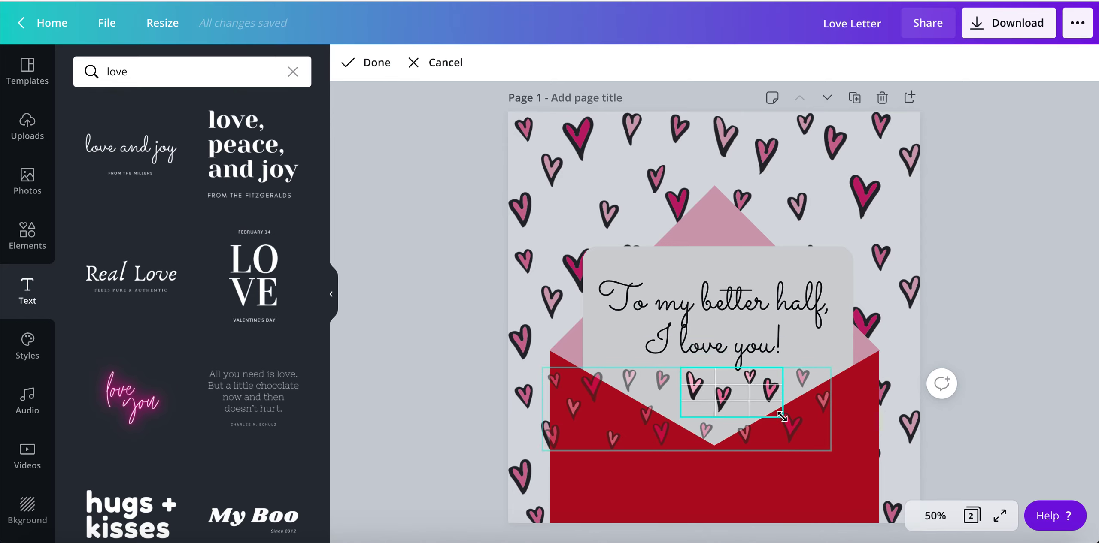
click(372, 63)
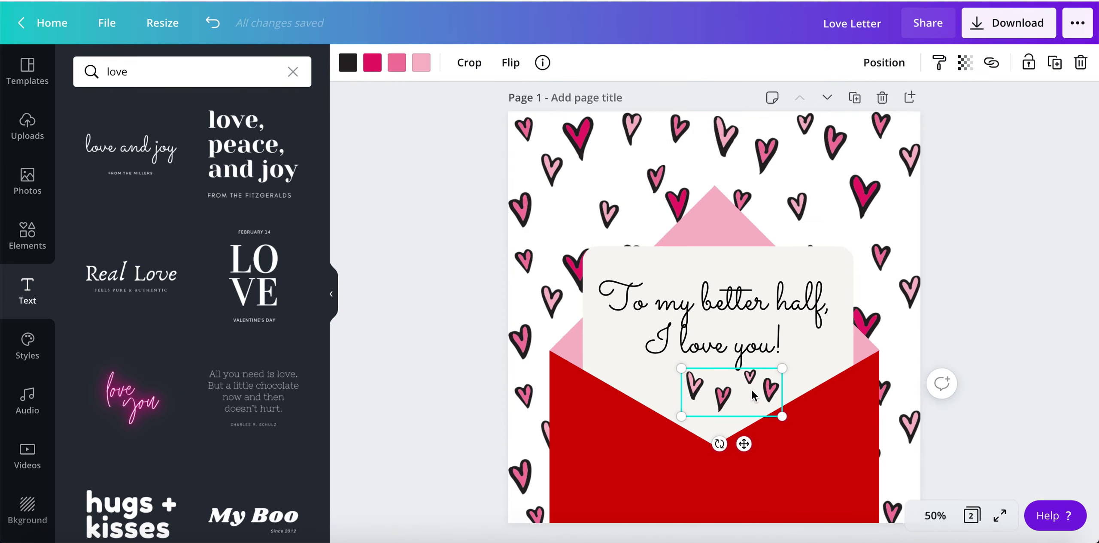
drag(753, 395, 734, 393)
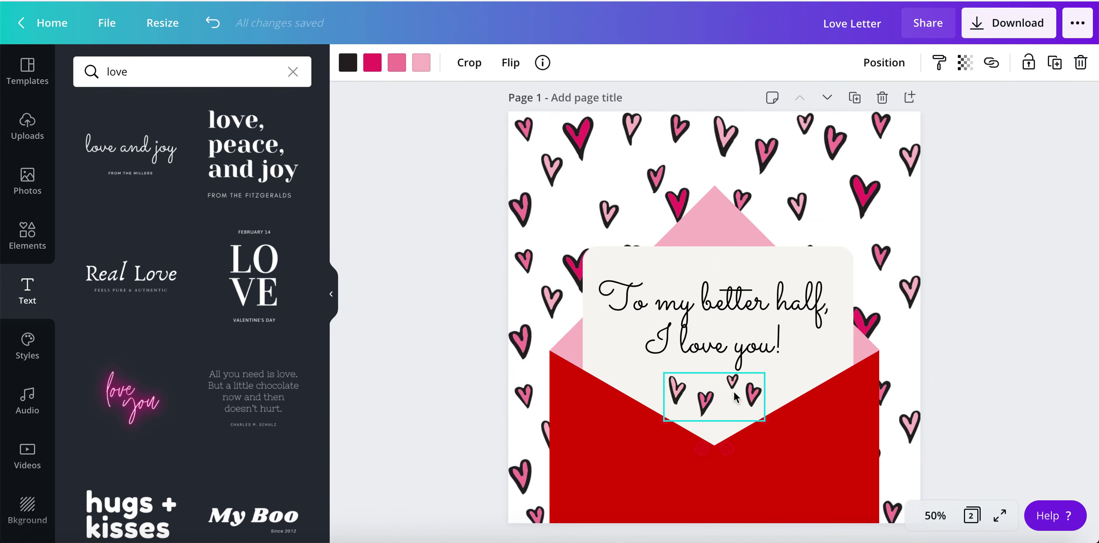
click(1006, 342)
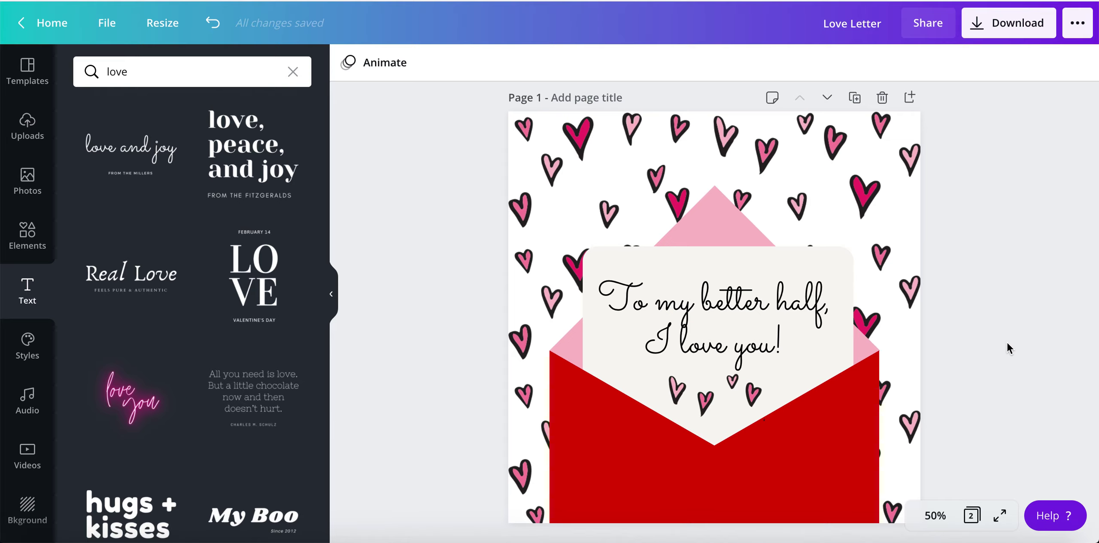